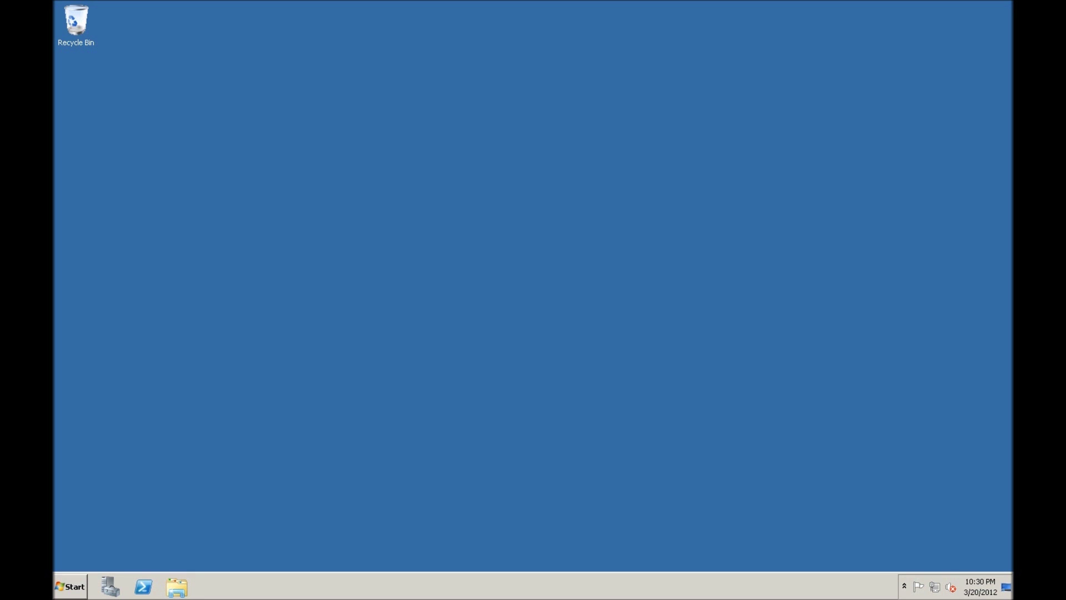
# Launch Internet Explorer from the Start menu
pyautogui.click(67, 588)
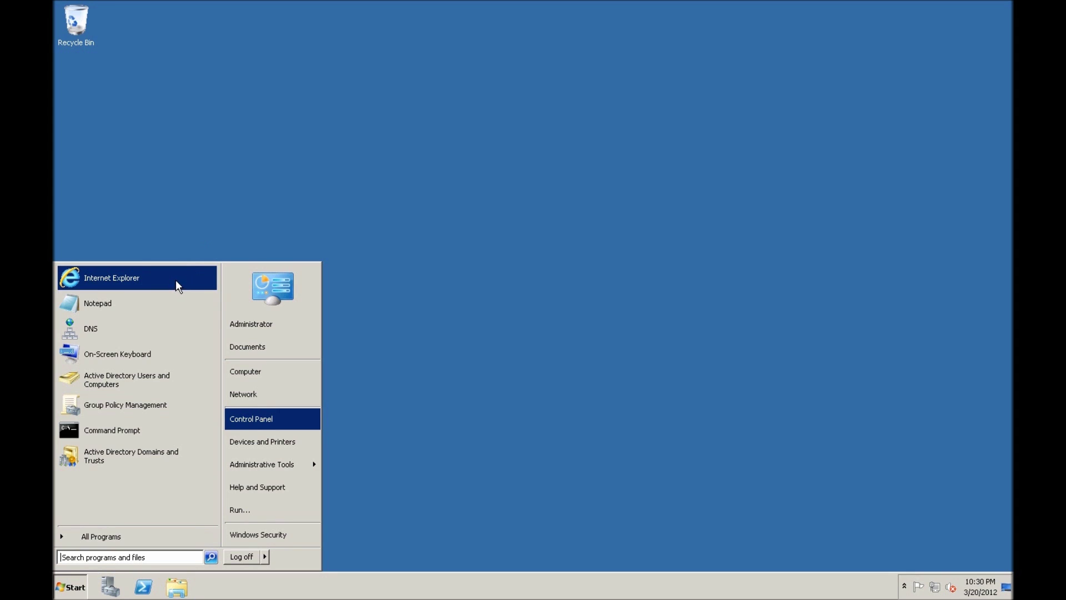
pyautogui.click(175, 278)
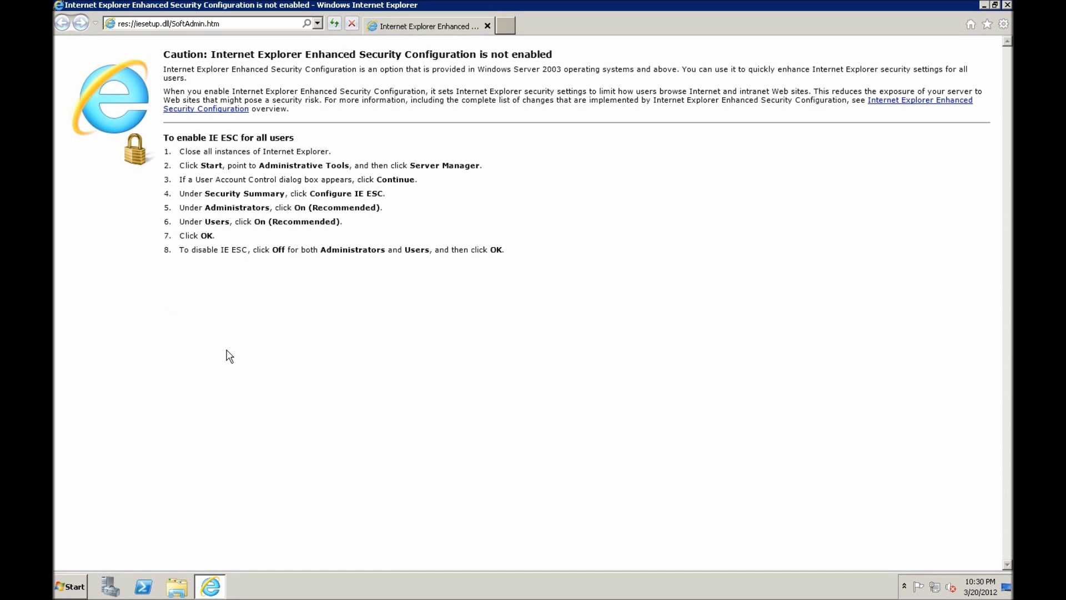
# Browse to java.sun.com and open the Java SE JRE 7u3 downloads page
pyautogui.click(265, 25)
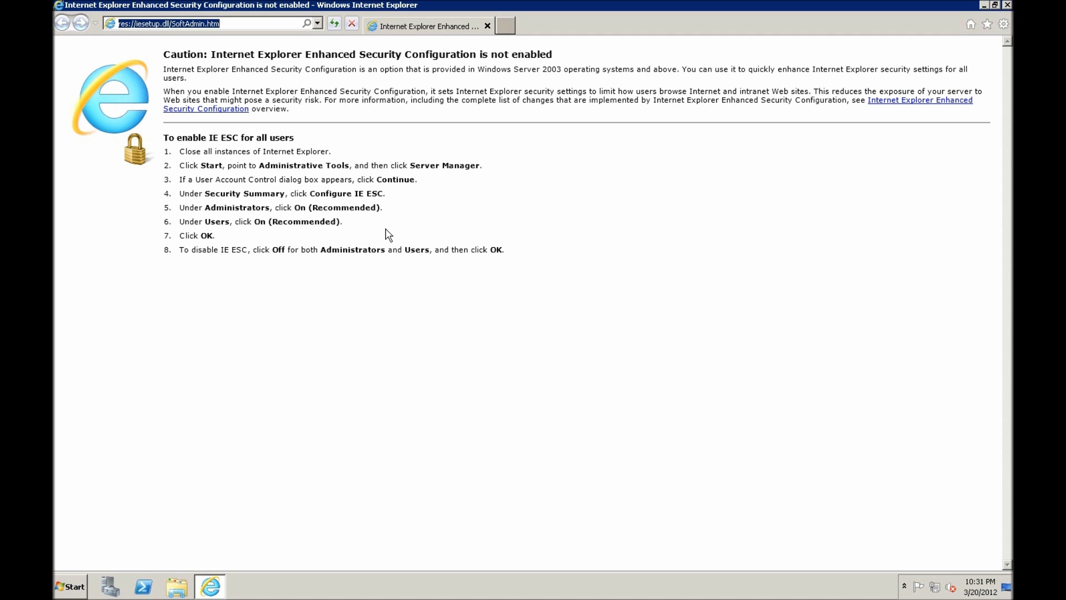
pyautogui.write('java.sun.com/')
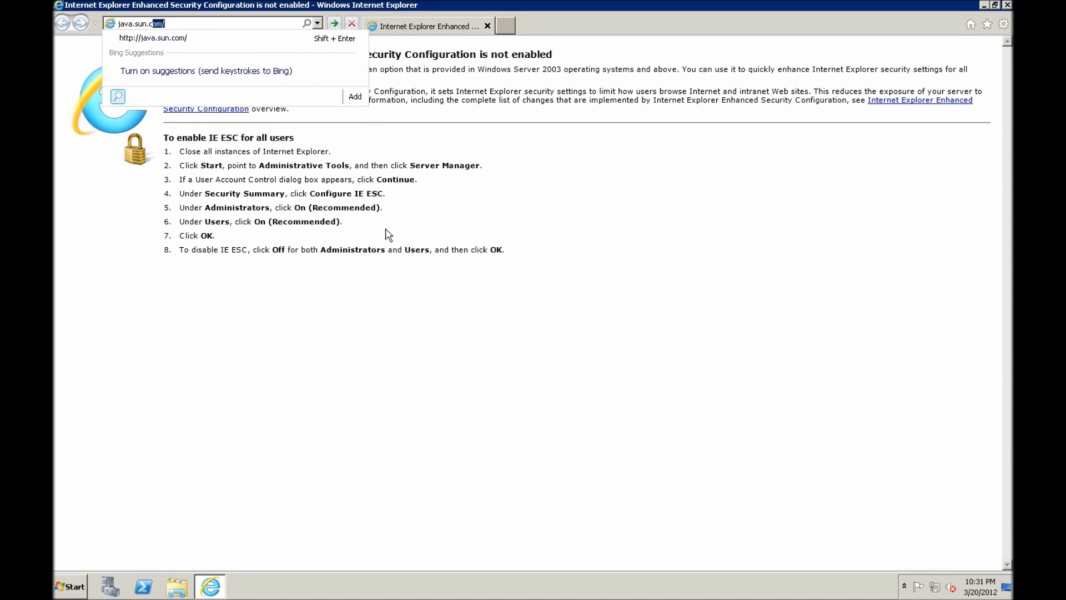
pyautogui.press('Return')
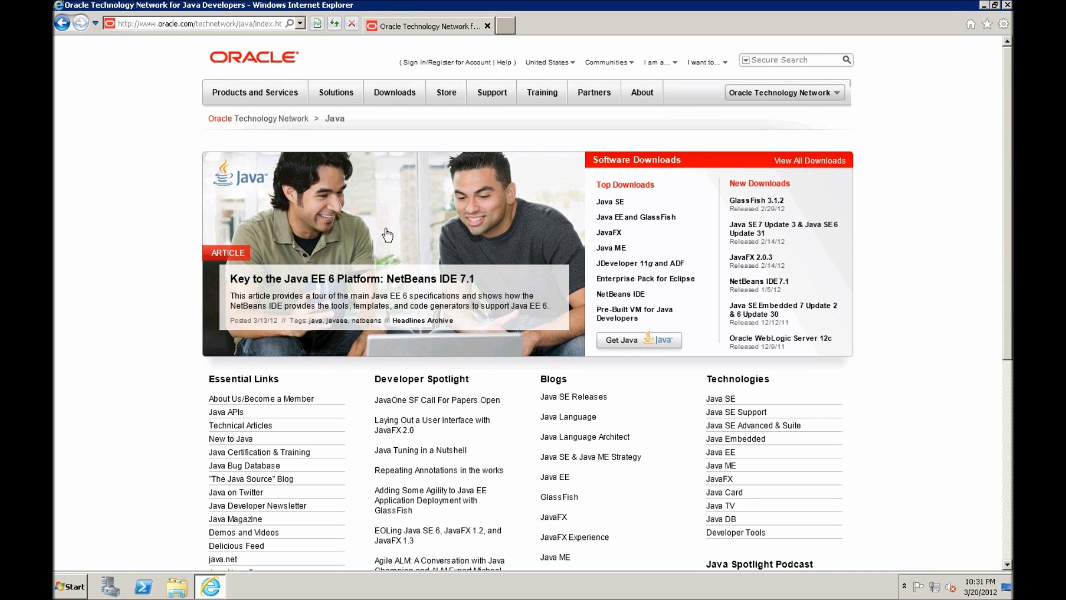
pyautogui.click(610, 204)
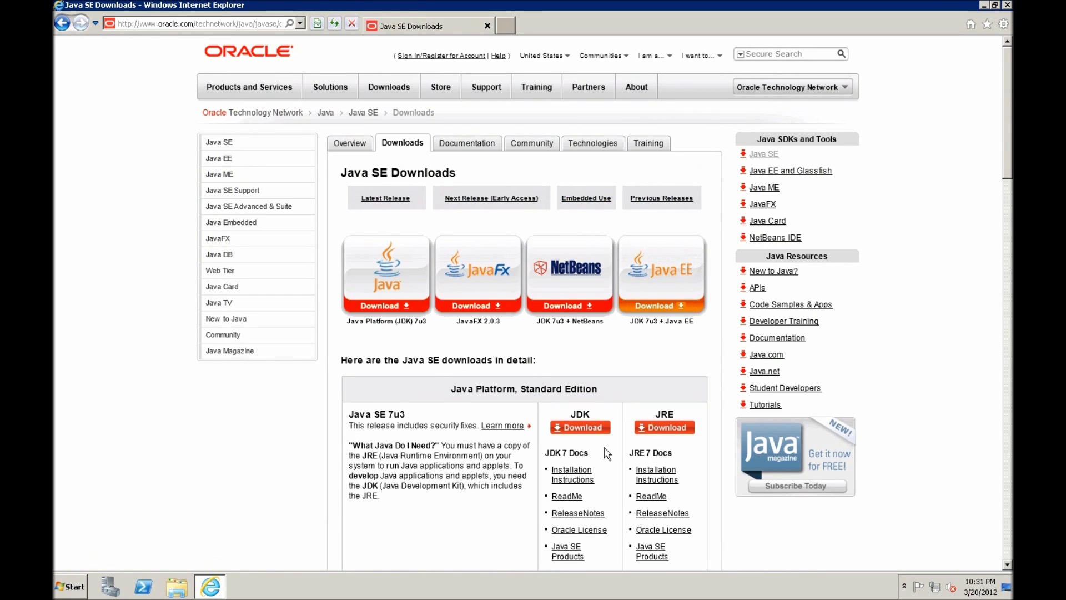
pyautogui.click(665, 429)
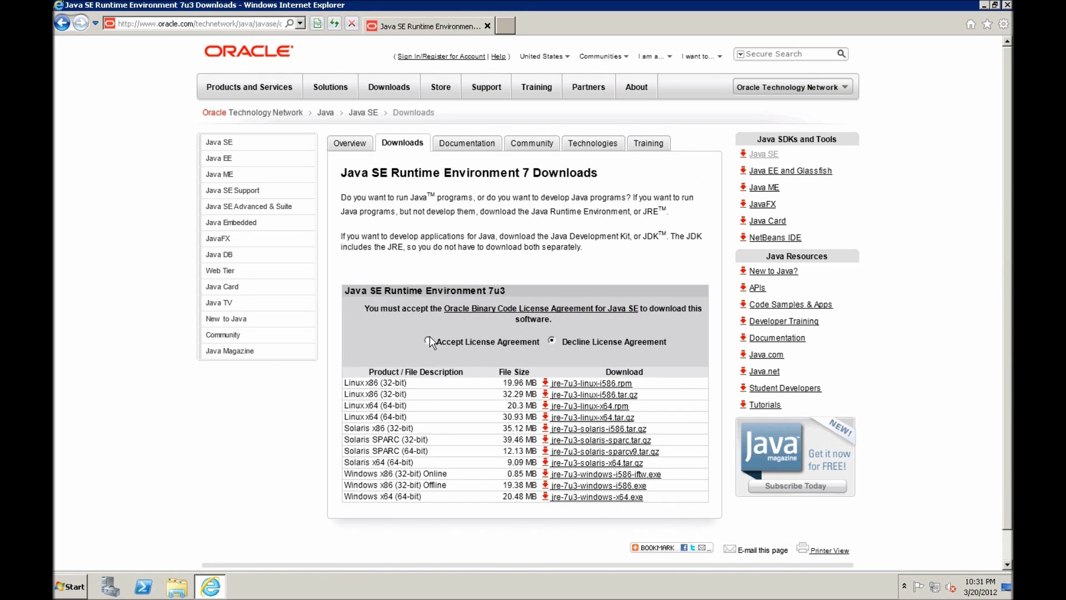
# Accept the license, then download and run jre-7u3-windows-i586.exe
pyautogui.click(429, 341)
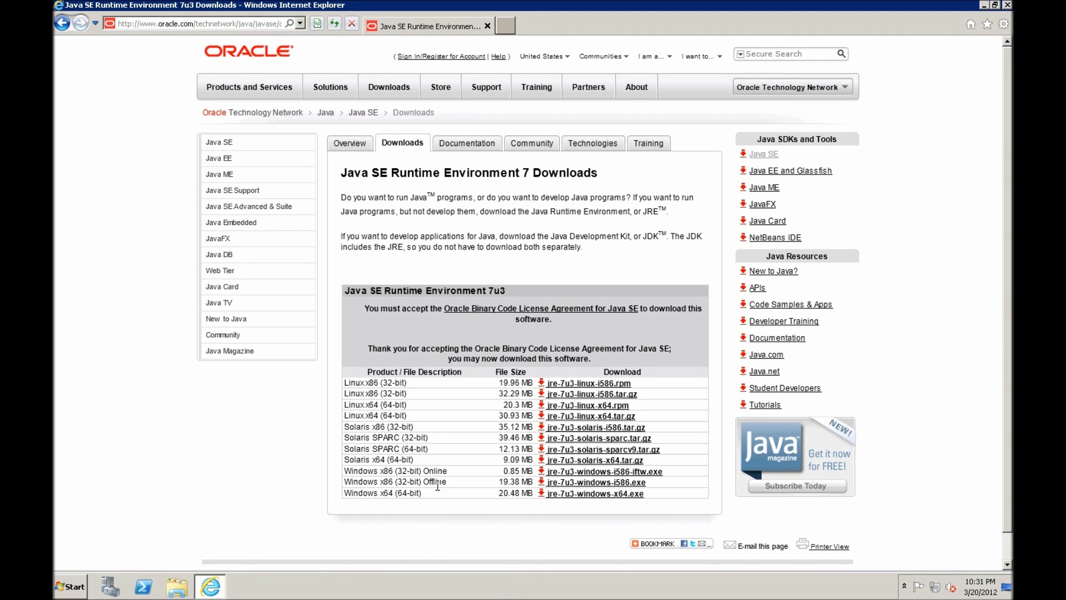
pyautogui.click(576, 484)
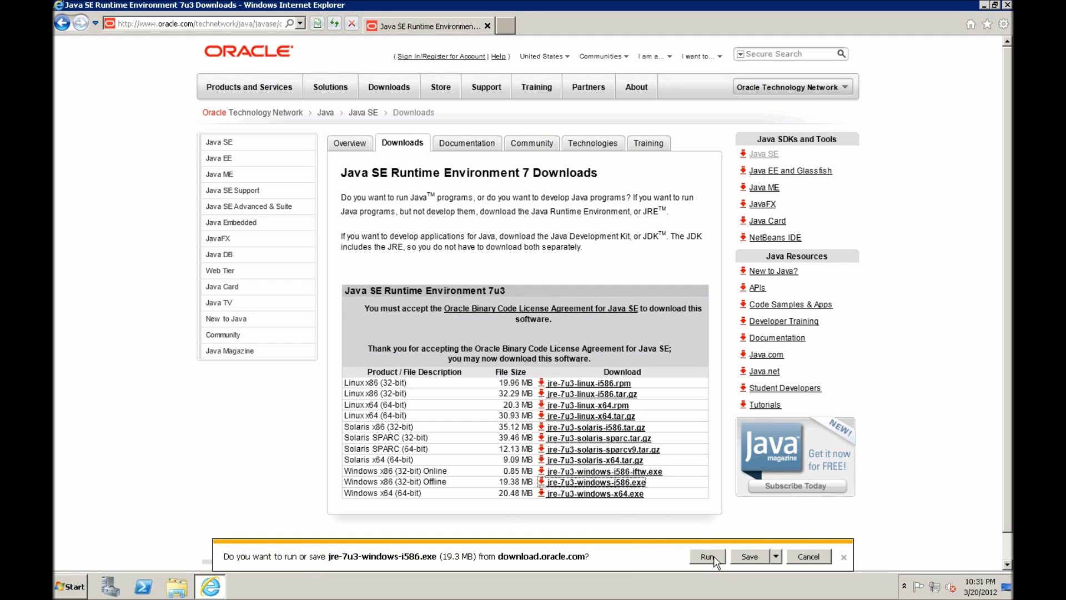
pyautogui.click(715, 559)
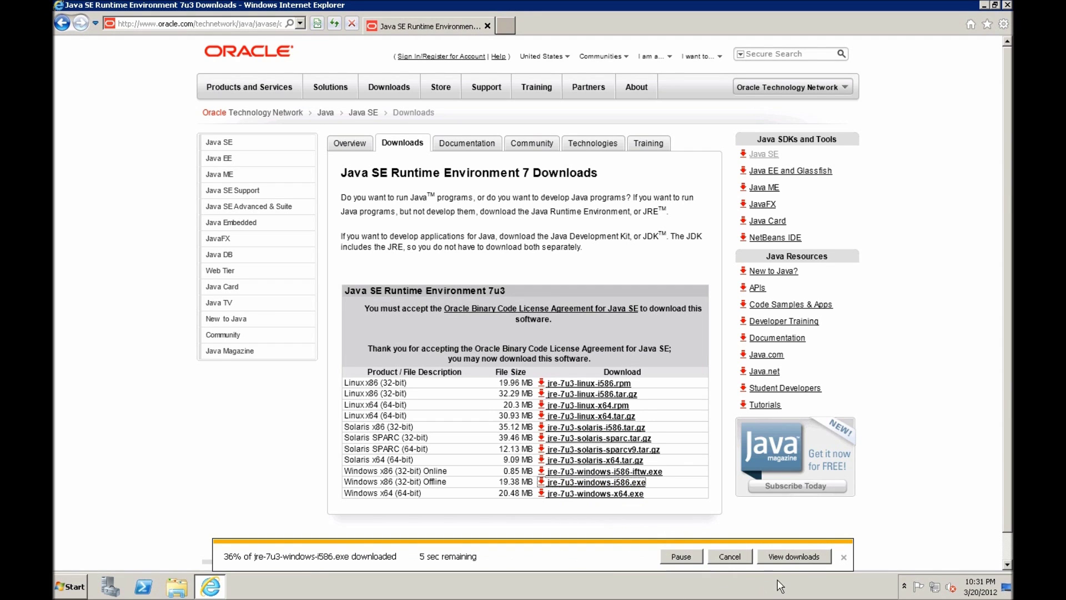
pyautogui.click(792, 556)
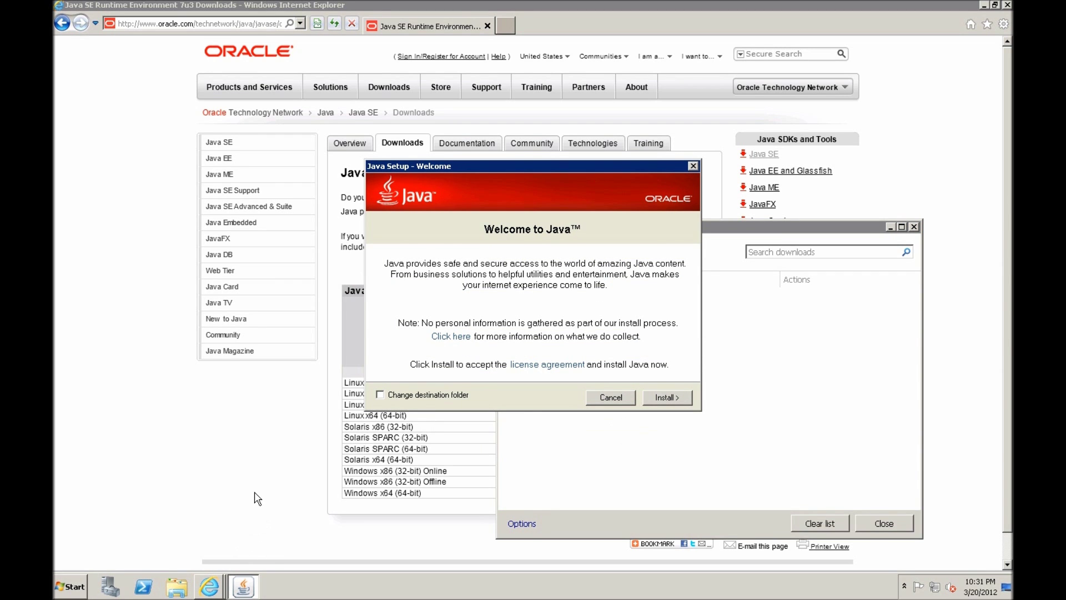
# Open %appdata% via Run and navigate to AppData\LocalLow\Sun\Java\jre1.7.0_03
pyautogui.click(68, 587)
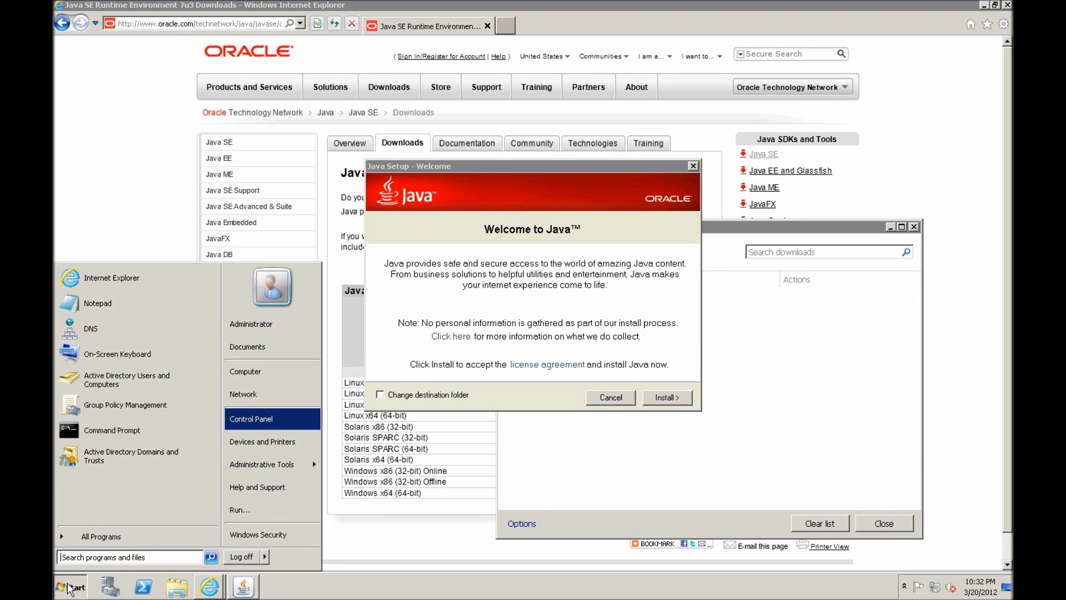
pyautogui.click(300, 516)
pyautogui.write('%app')
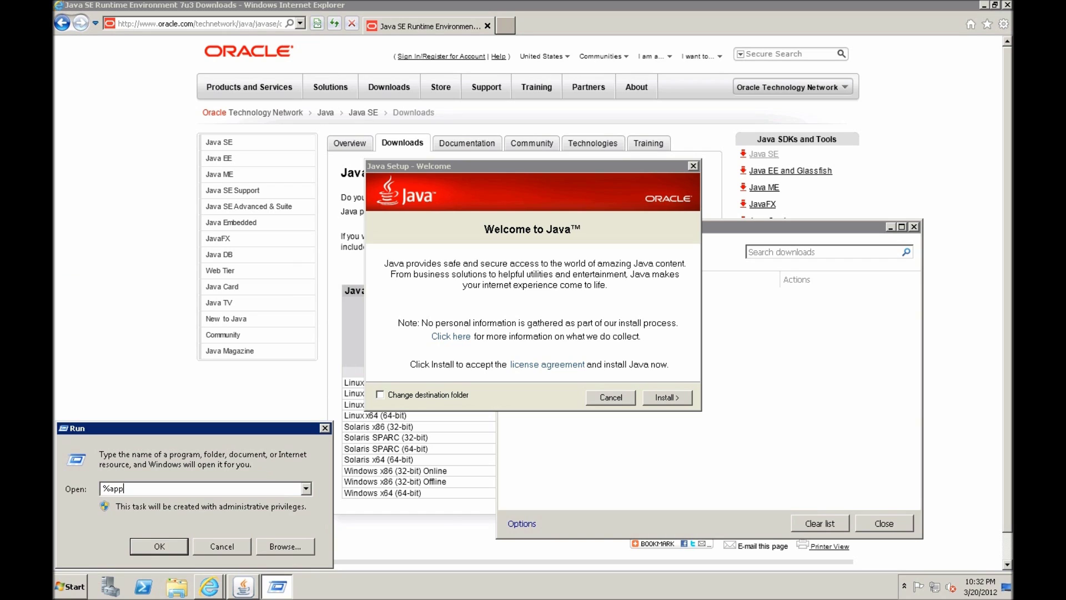
pyautogui.write('data%')
pyautogui.press('Return')
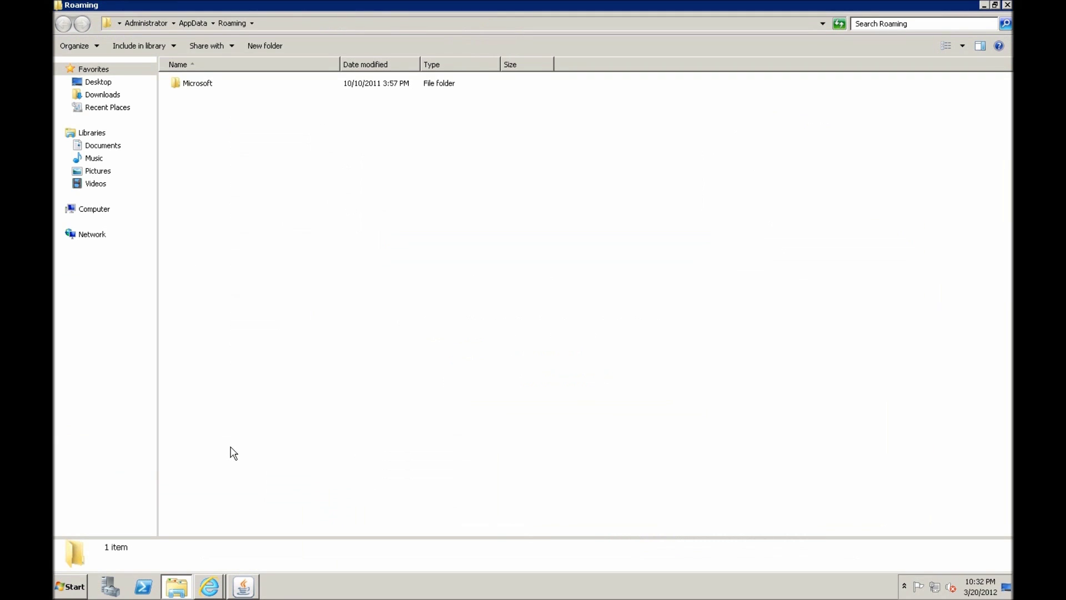
pyautogui.click(192, 23)
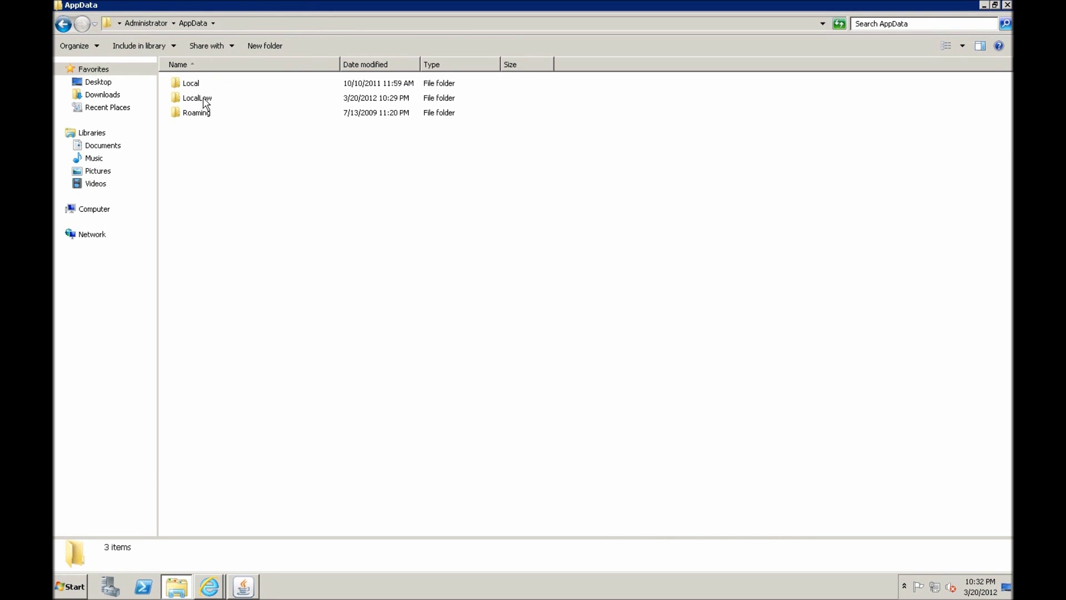
pyautogui.doubleClick(206, 103)
pyautogui.doubleClick(203, 100)
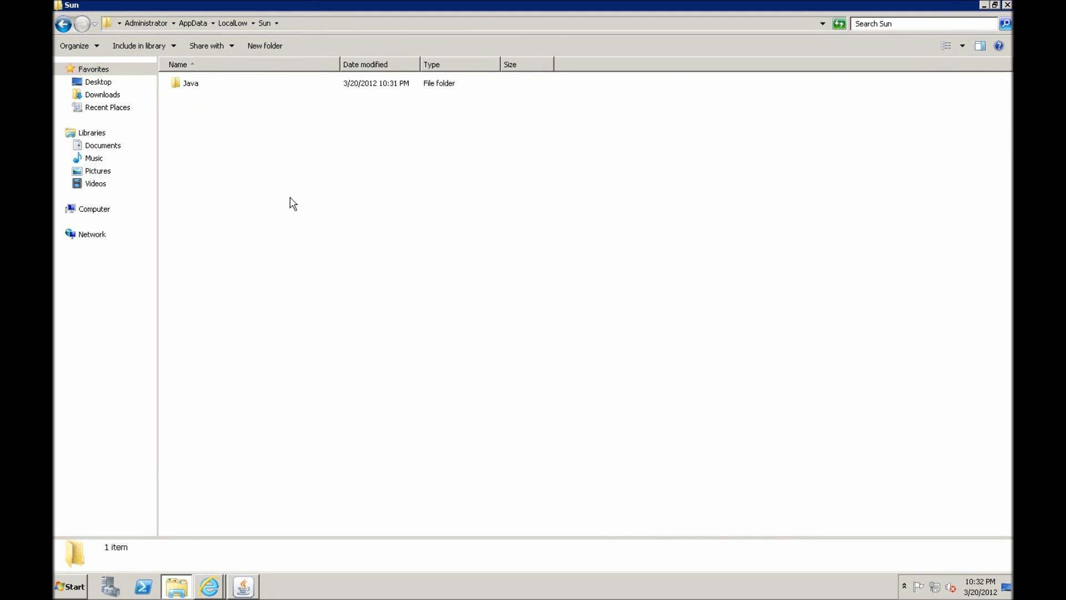
pyautogui.doubleClick(205, 85)
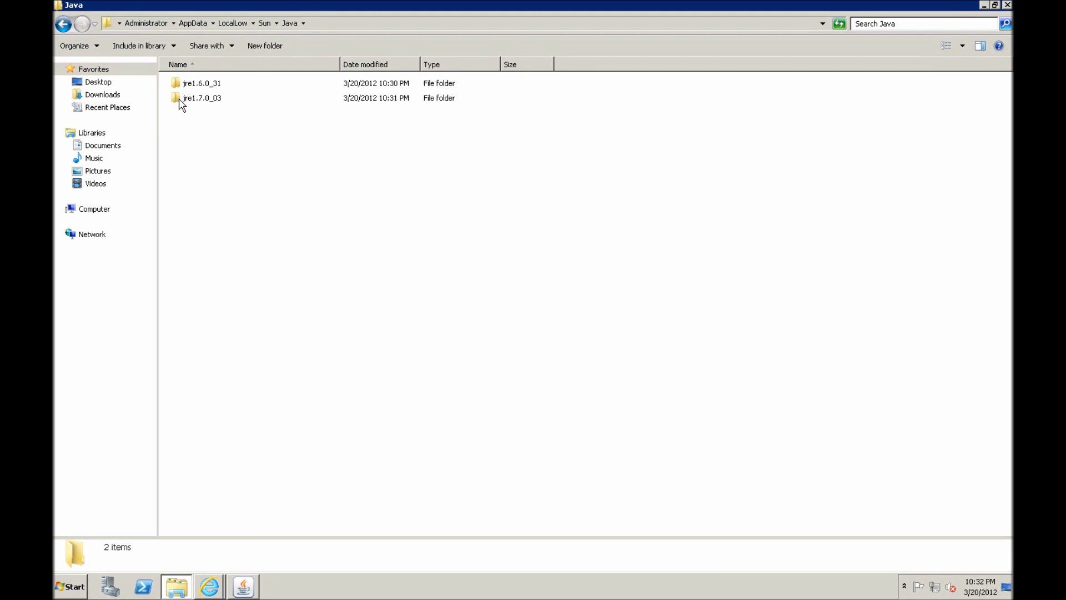
pyautogui.moveTo(195, 104)
pyautogui.doubleClick(194, 104)
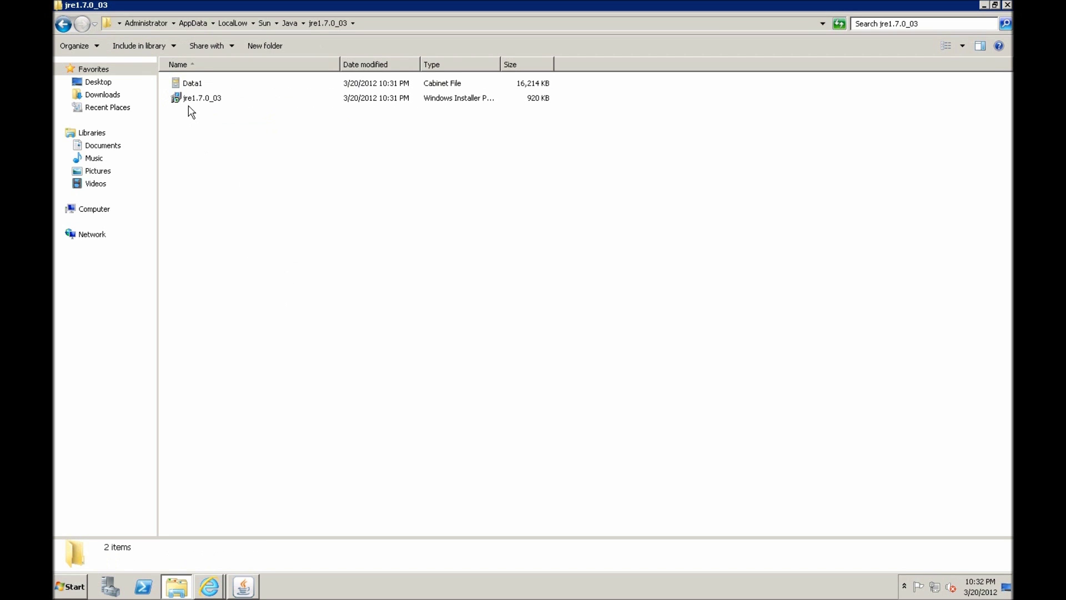
# Inspect the jre1.7.0_03 installer package, select the jre1.7.0_03 folder, and open Computer
pyautogui.click(190, 101)
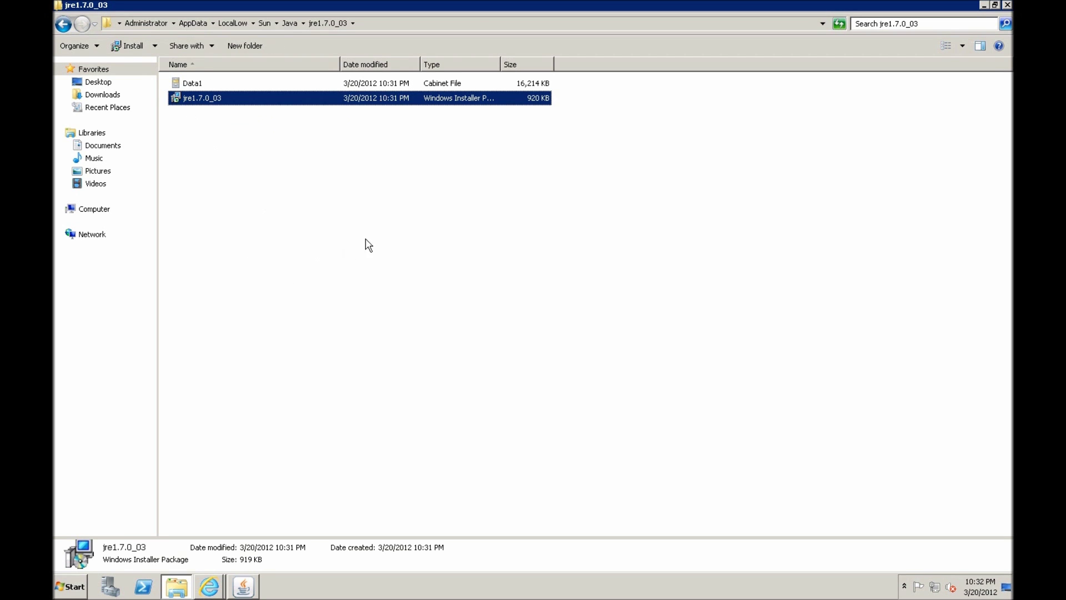
pyautogui.moveTo(339, 62); pyautogui.dragTo(360, 62)
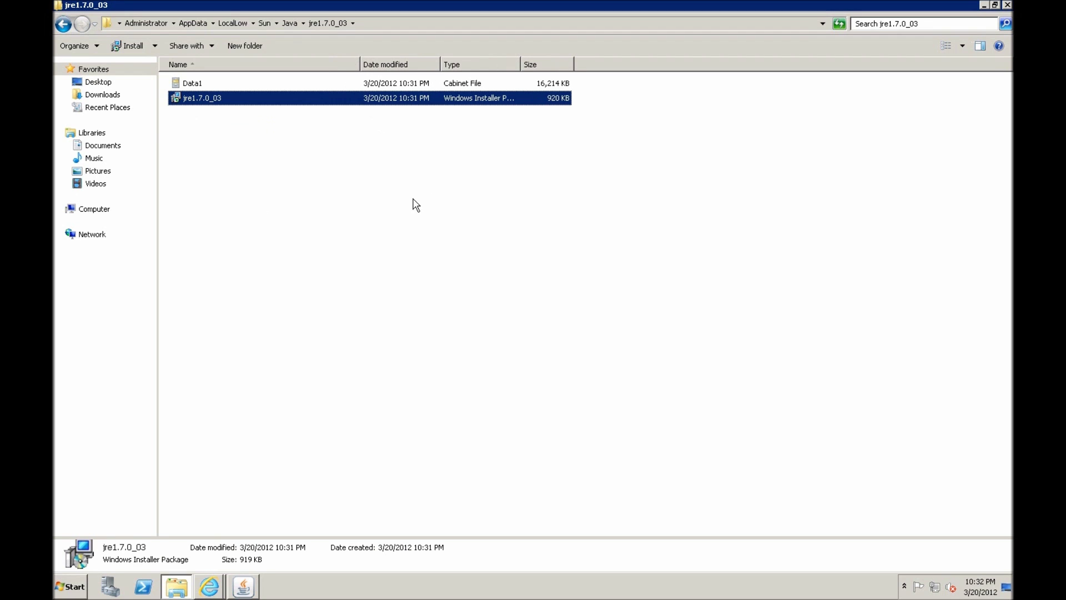
pyautogui.click(250, 166)
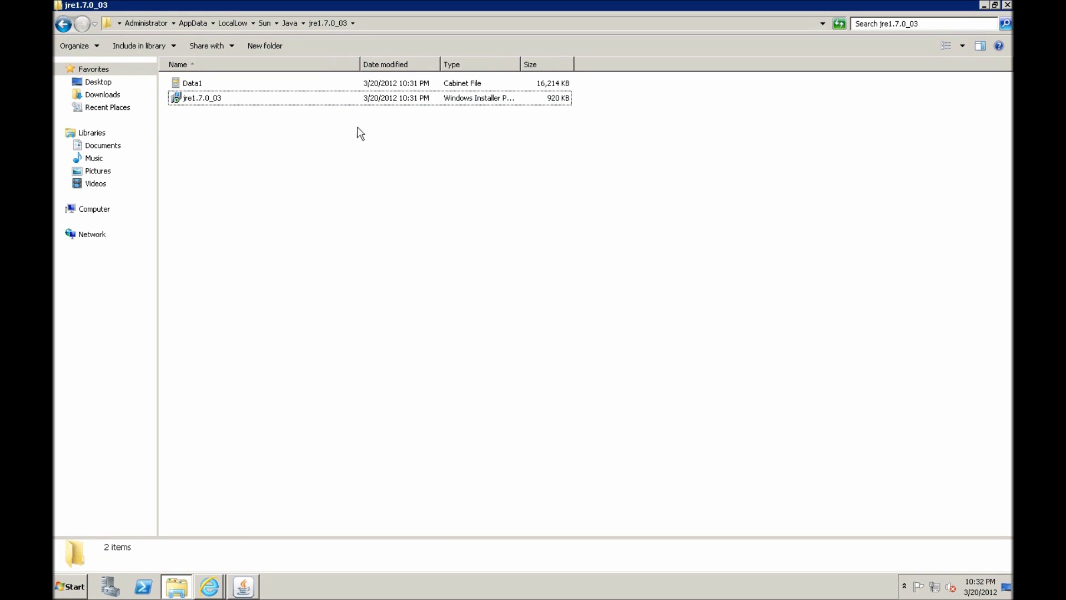
pyautogui.click(290, 24)
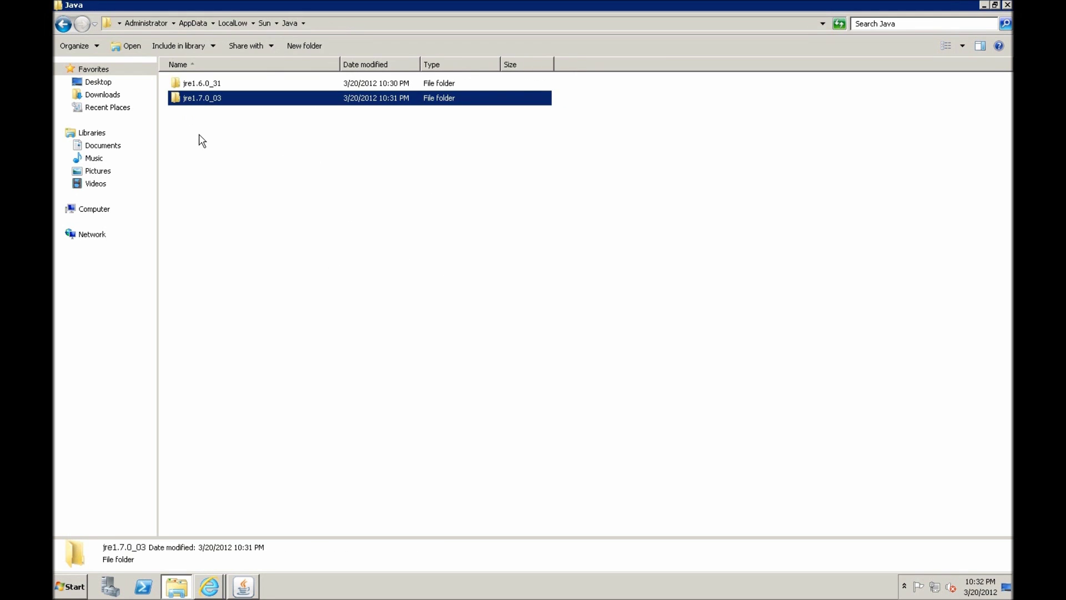
pyautogui.click(199, 136)
pyautogui.click(192, 103)
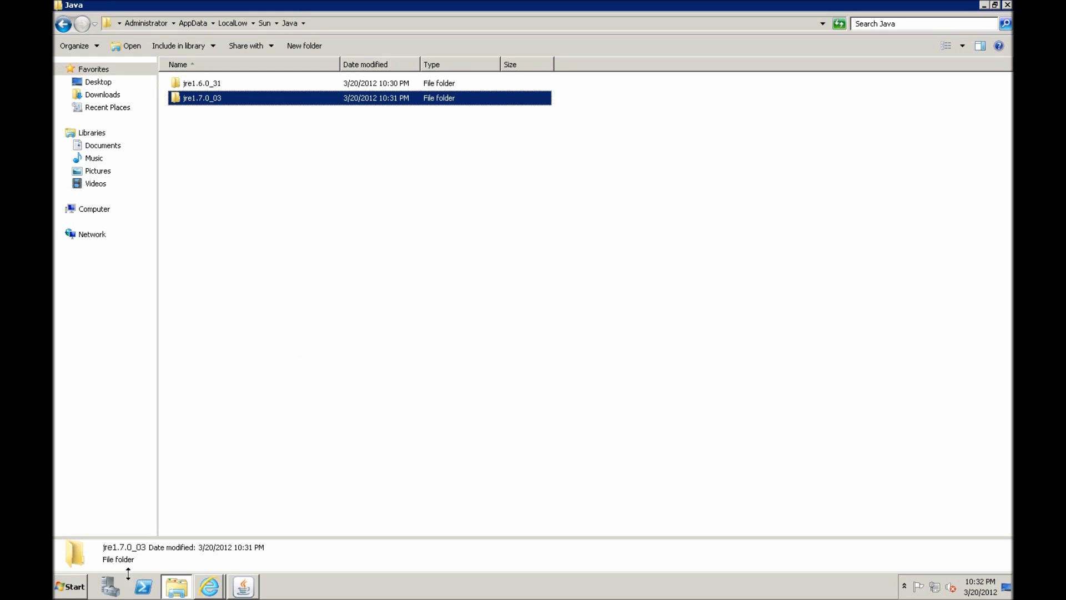
pyautogui.click(74, 588)
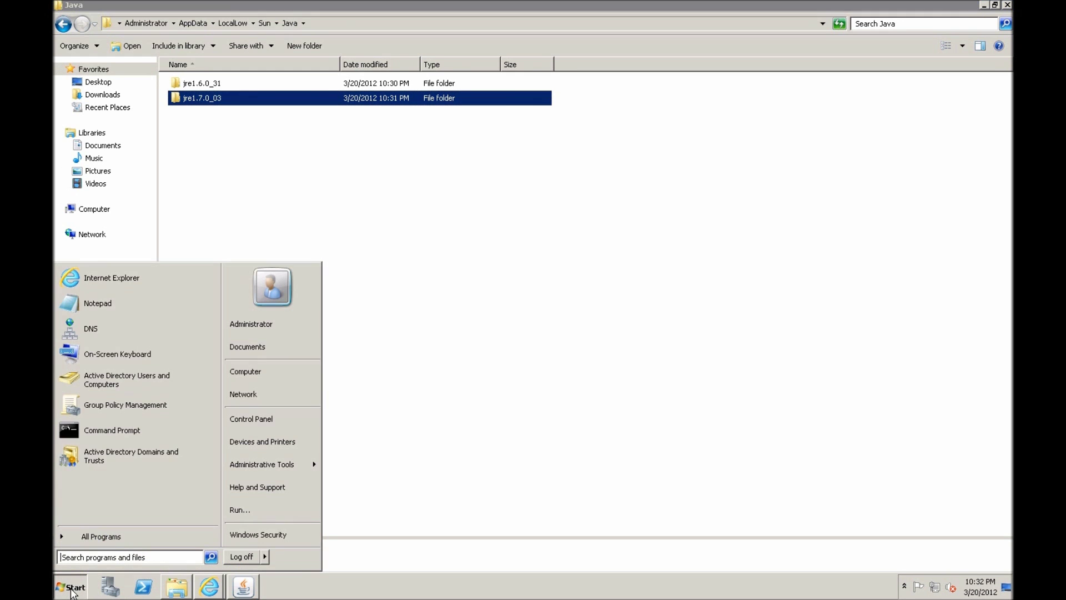
pyautogui.click(268, 378)
# Create a new folder named Software on Local Disk (C:)
pyautogui.click(256, 82)
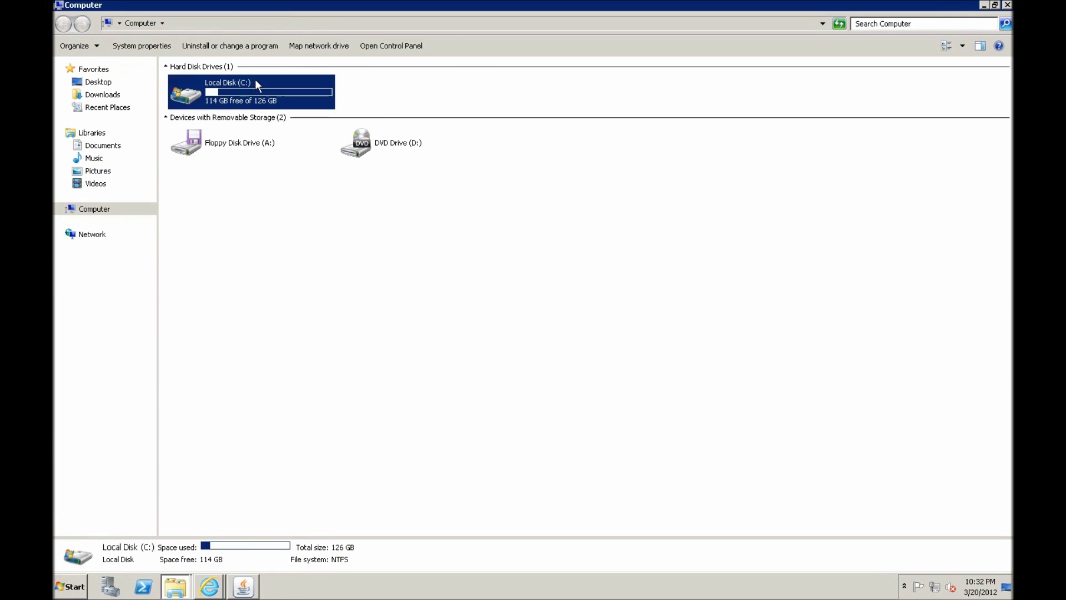
pyautogui.doubleClick(256, 83)
pyautogui.rightClick(303, 302)
pyautogui.moveTo(328, 410)
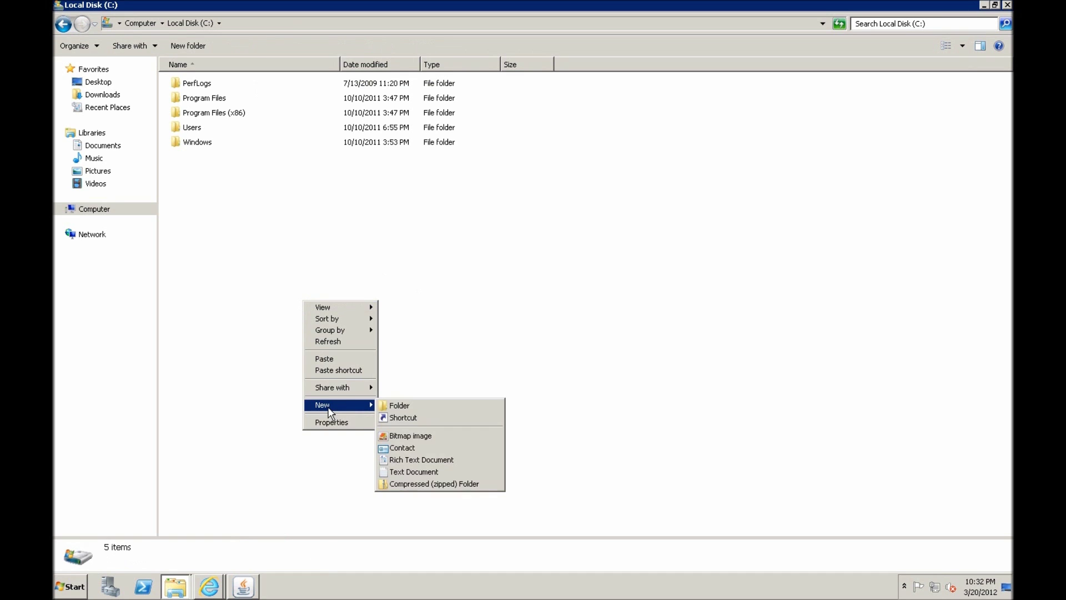
pyautogui.click(398, 405)
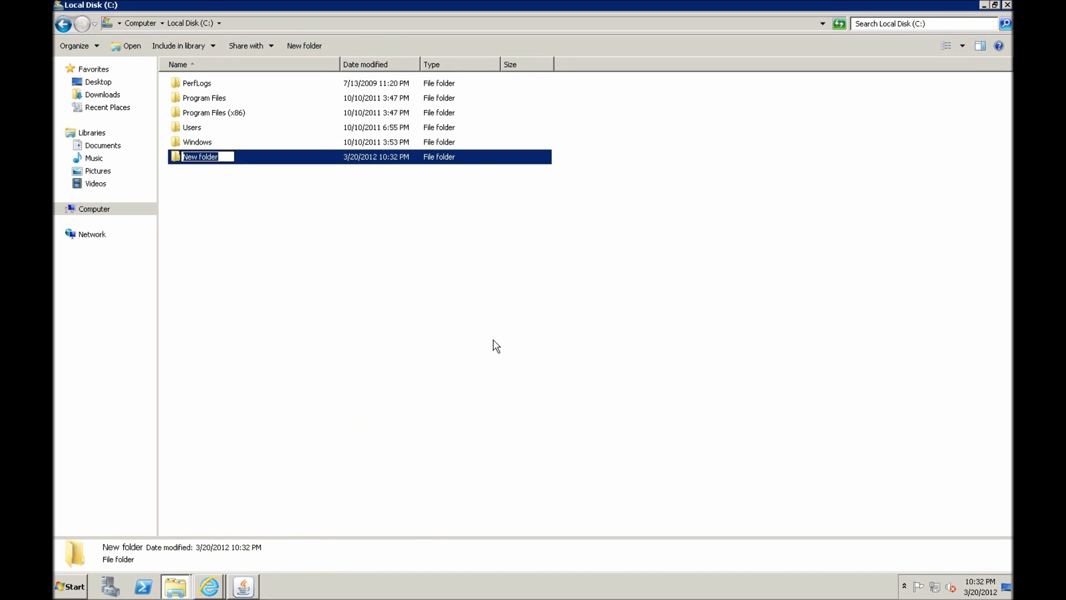
pyautogui.write('Software')
pyautogui.press('Return')
pyautogui.press('Return')
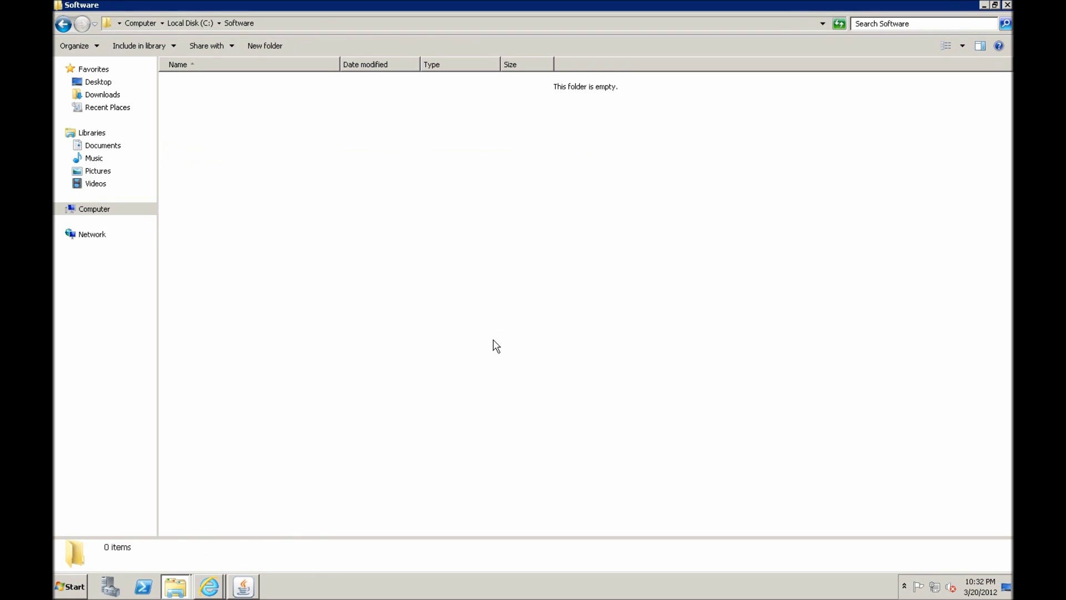
# Paste jre1.7.0_03 into Software and open the Software folder's properties
pyautogui.click(356, 304)
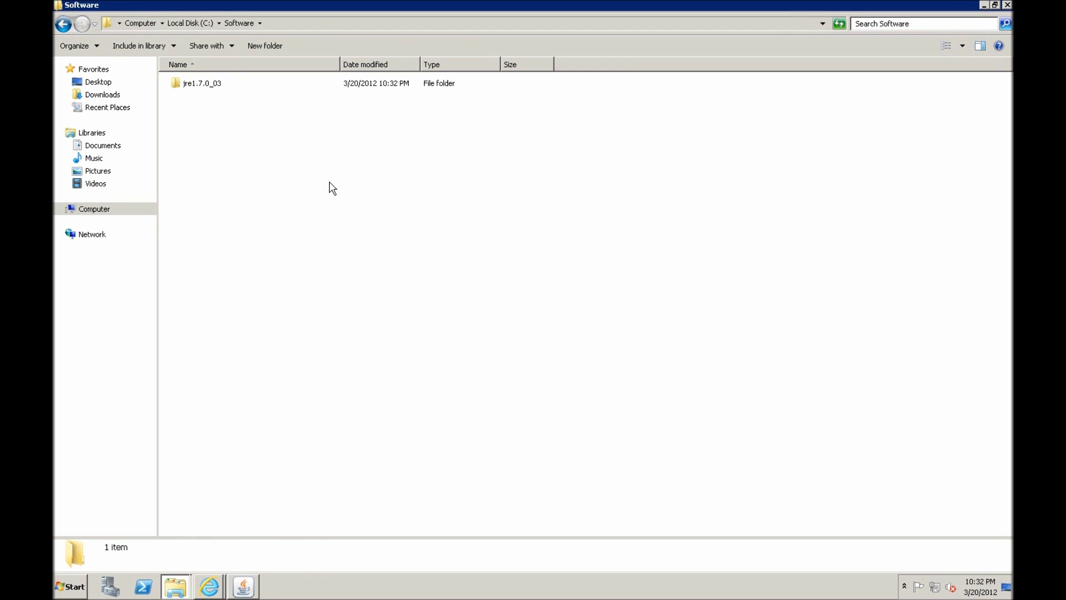
pyautogui.press('BackSpace')
pyautogui.rightClick(192, 128)
pyautogui.click(221, 302)
# Share C:\Software with Everyone at Read access as \\SBX-ADDC\Software
pyautogui.click(244, 157)
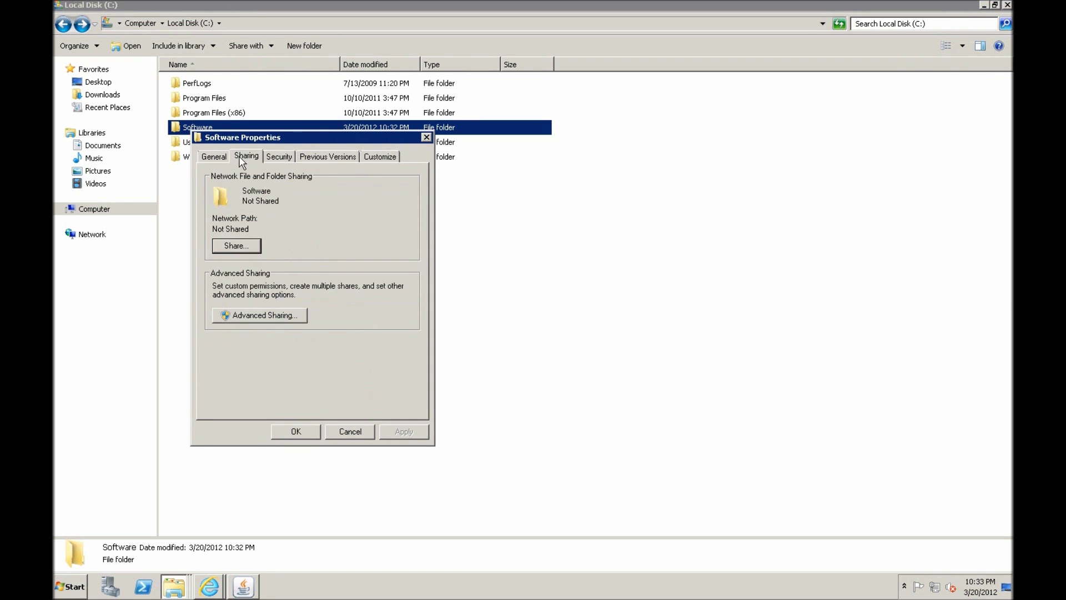
pyautogui.click(236, 246)
pyautogui.write('everyone')
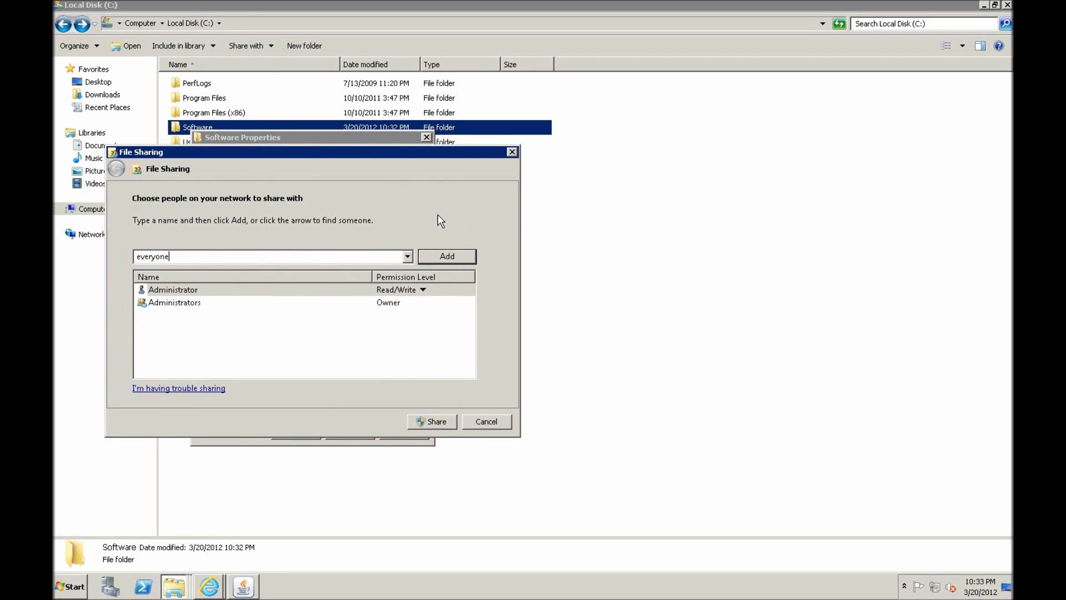
pyautogui.click(407, 256)
pyautogui.click(407, 256)
pyautogui.click(427, 259)
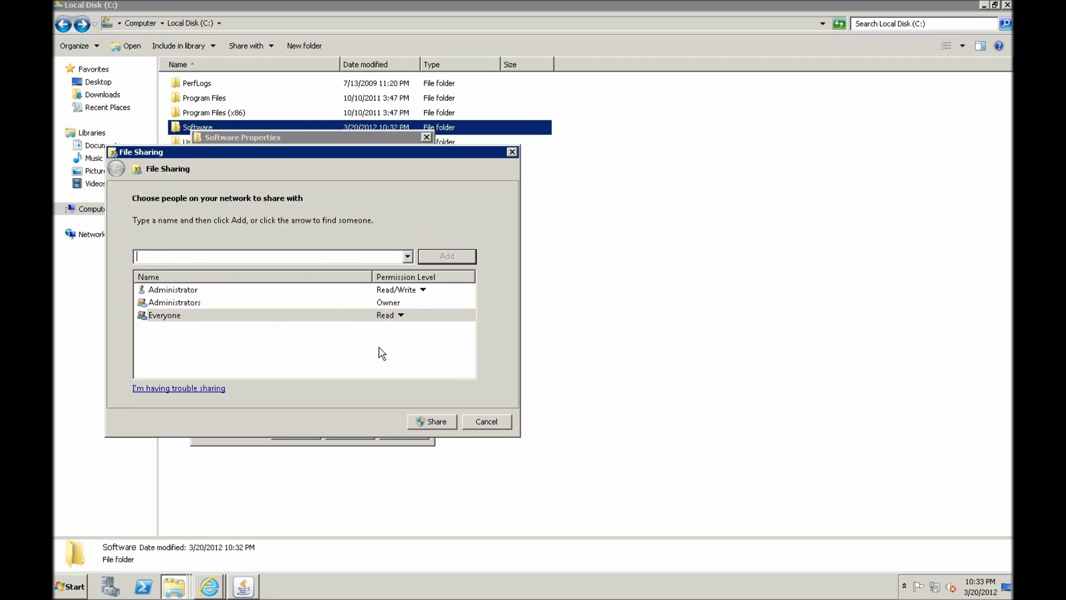
pyautogui.click(434, 421)
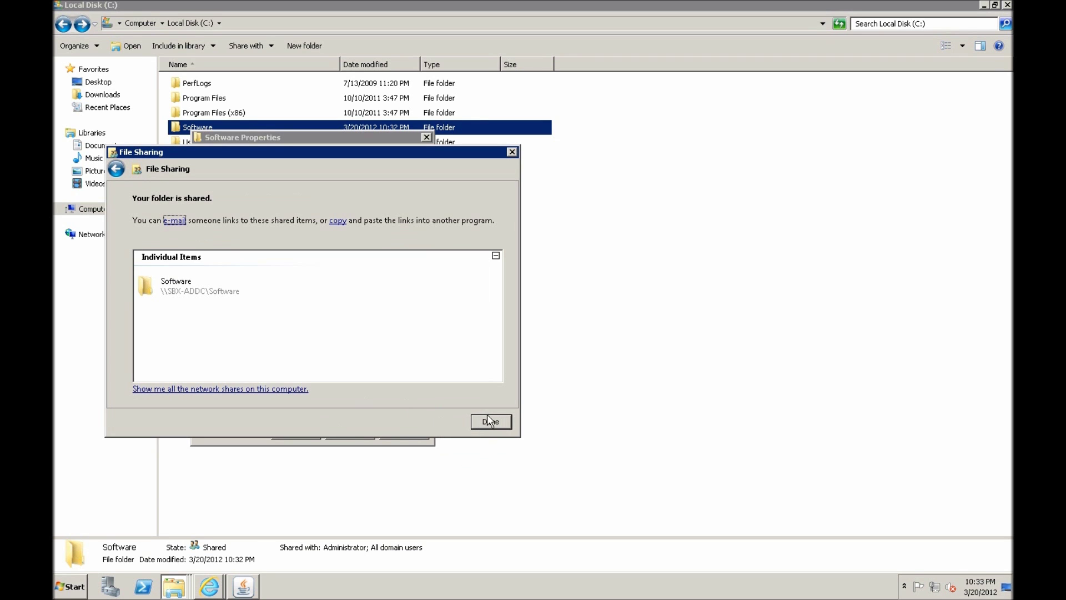
pyautogui.click(490, 422)
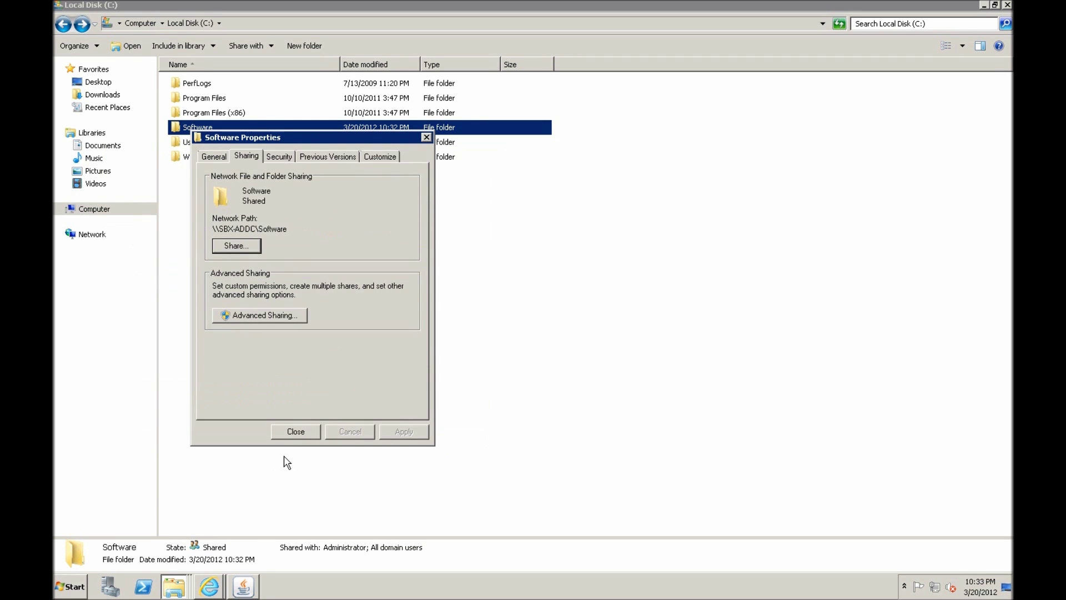
pyautogui.click(295, 432)
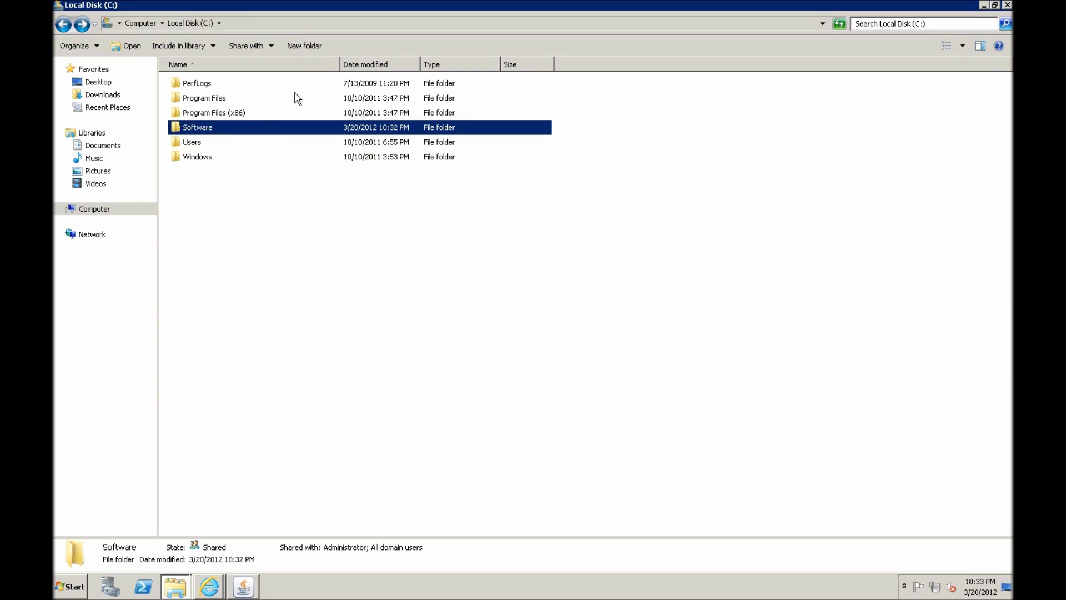
pyautogui.click(231, 25)
# Browse the \\sbx-addc\software share into jre1.7.0_03 and select its network path
pyautogui.write('\\\\')
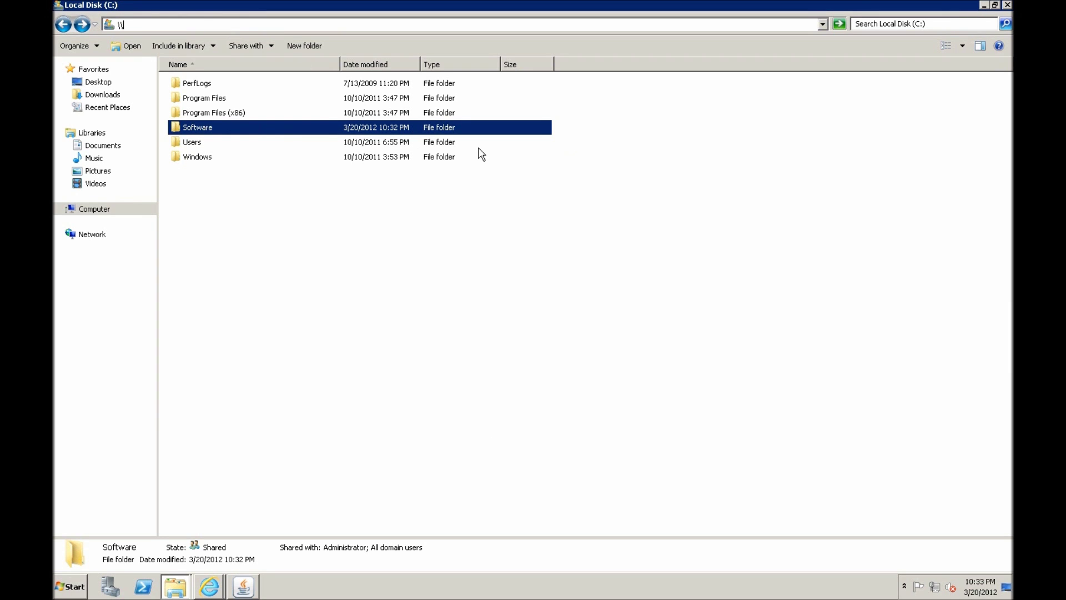
pyautogui.write('sbx-addc\\')
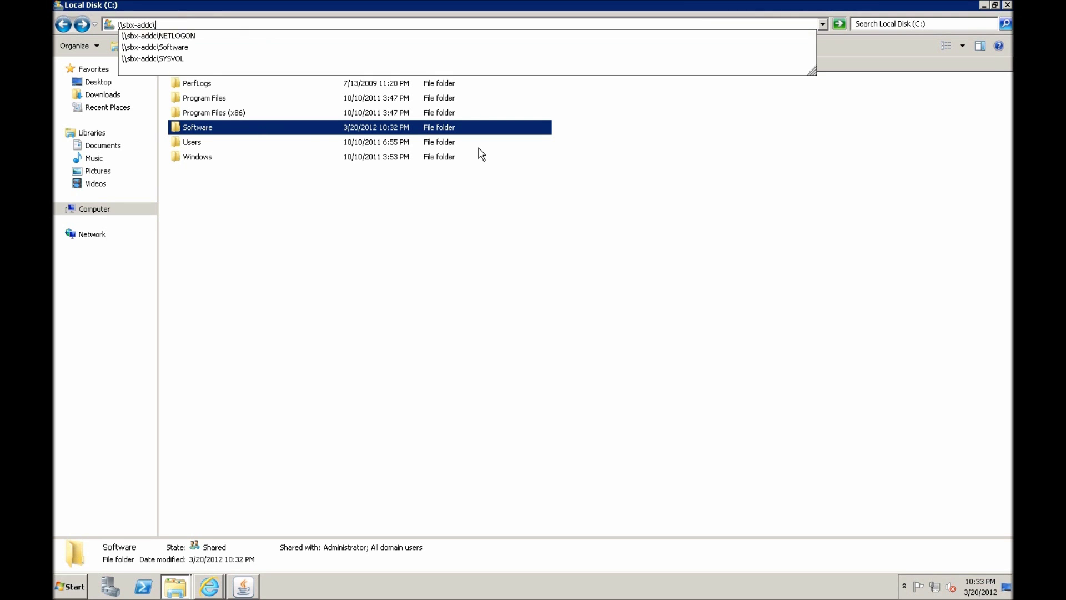
pyautogui.write('software')
pyautogui.press('Return')
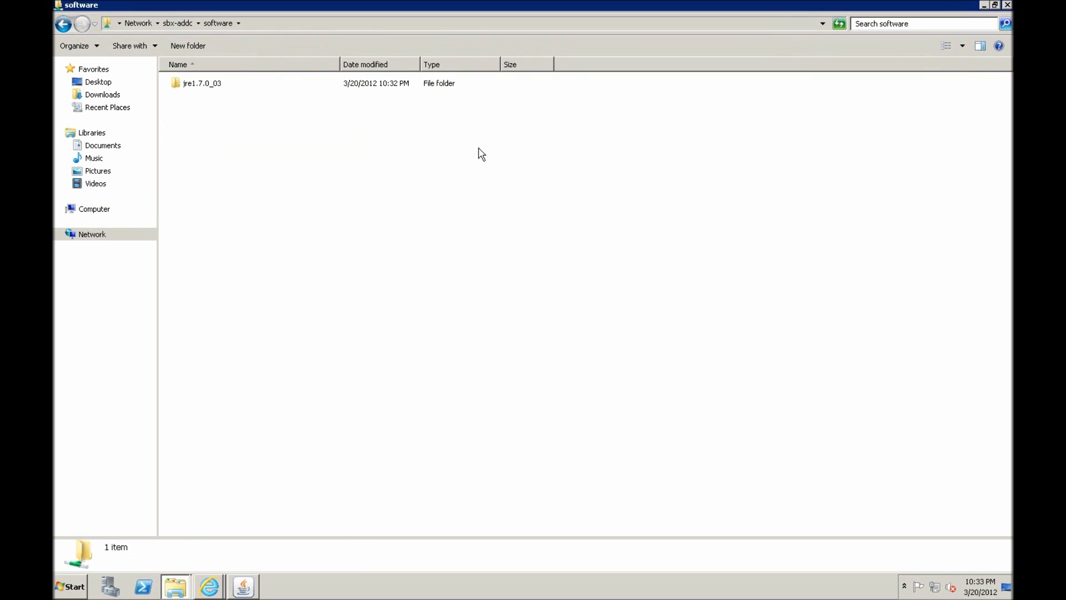
pyautogui.doubleClick(203, 87)
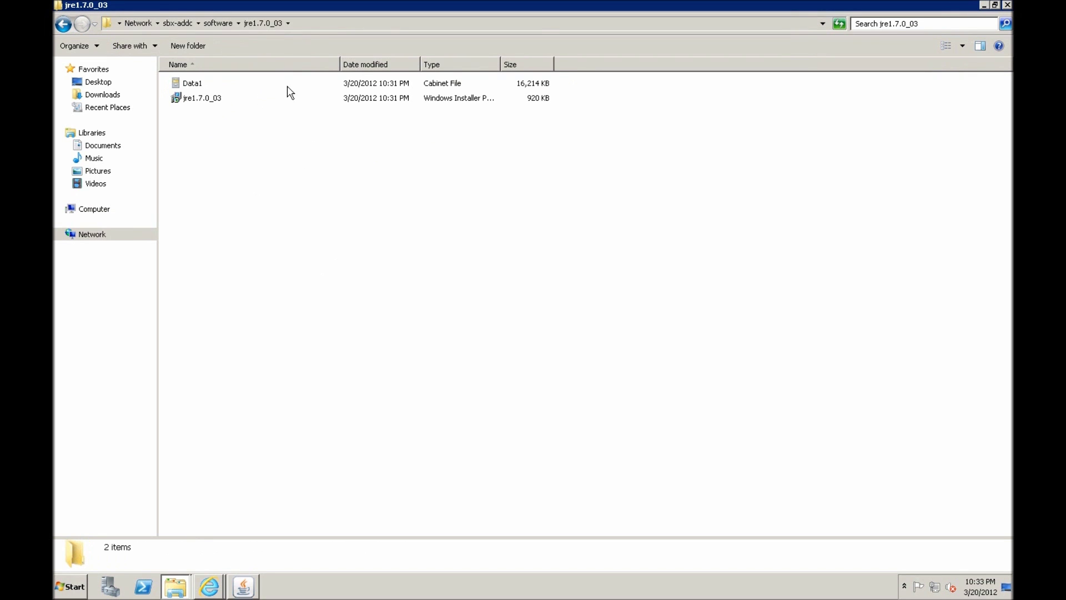
pyautogui.click(317, 22)
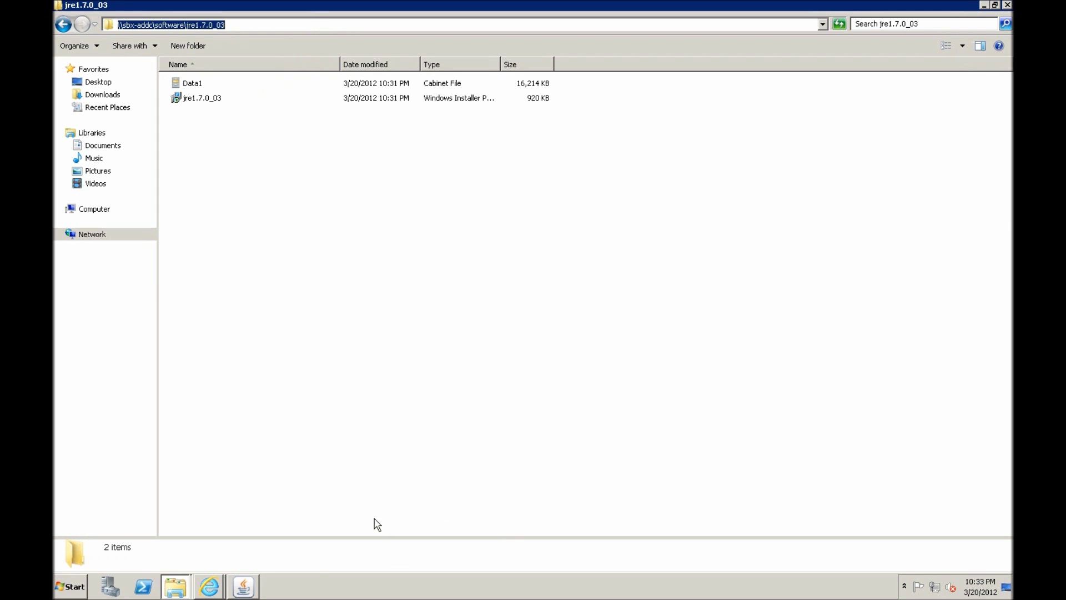
pyautogui.click(68, 590)
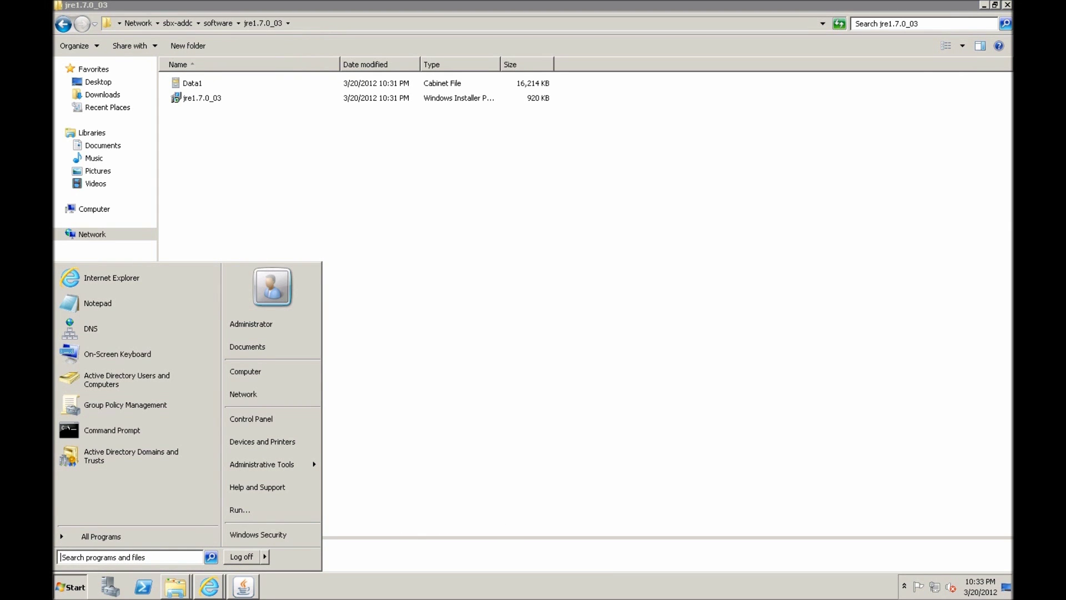
# Launch Group Policy Management from Administrative Tools and widen its console tree
pyautogui.moveTo(265, 462)
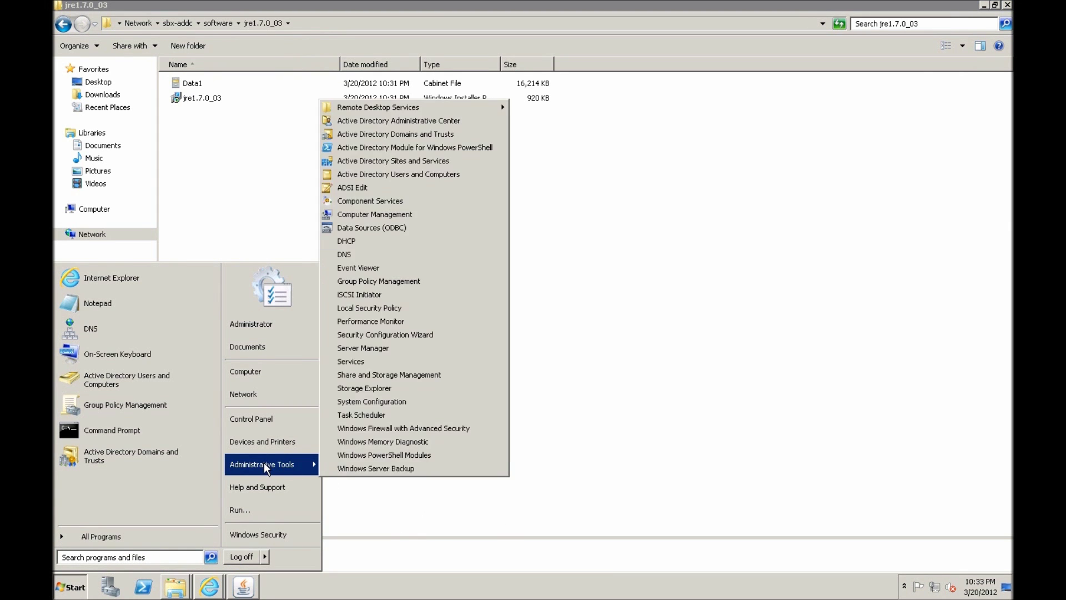
pyautogui.click(386, 284)
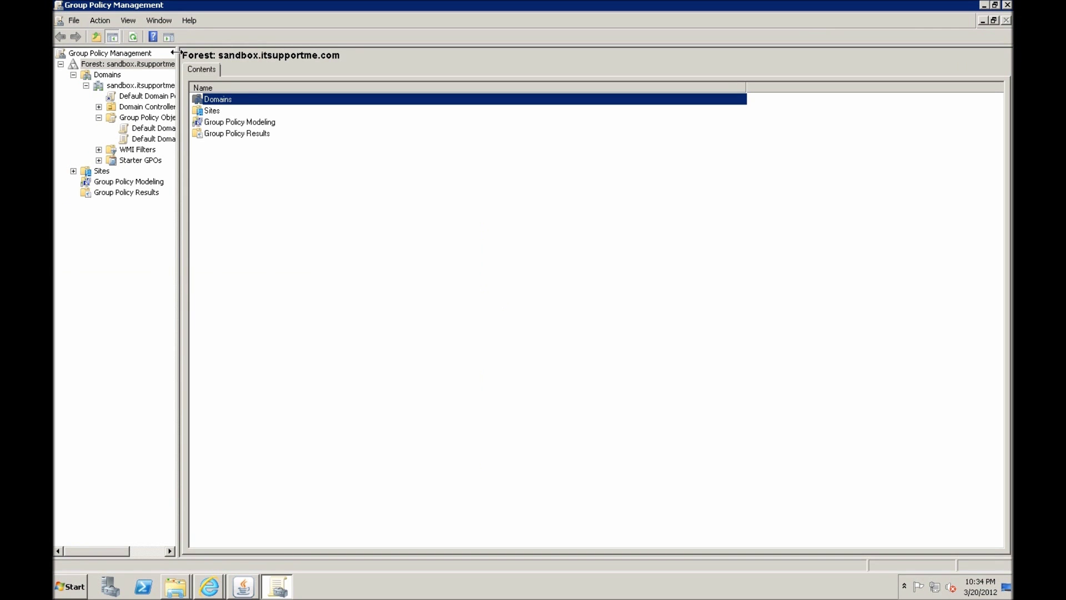
pyautogui.moveTo(176, 52); pyautogui.dragTo(256, 206)
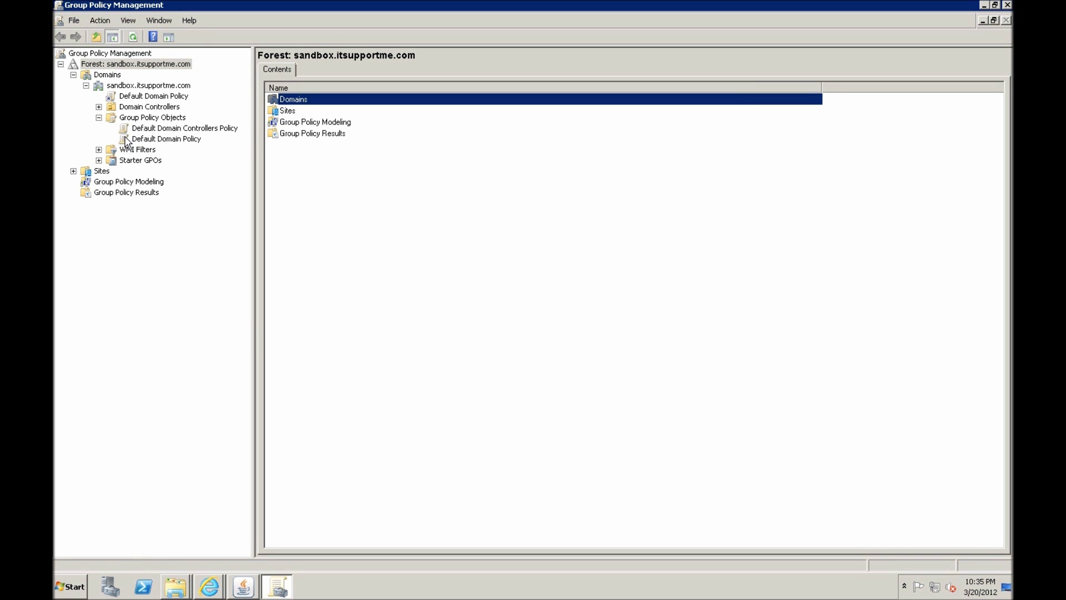
# Edit the Default Domain Policy and expand Computer Policies > Administrative Templates > Windows Components
pyautogui.rightClick(144, 144)
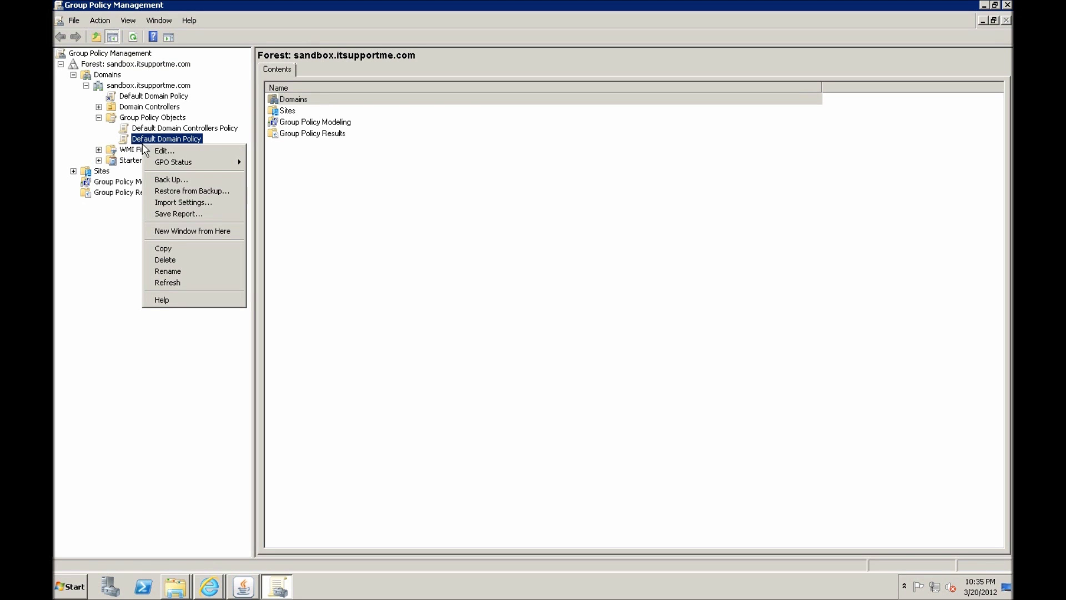
pyautogui.click(162, 153)
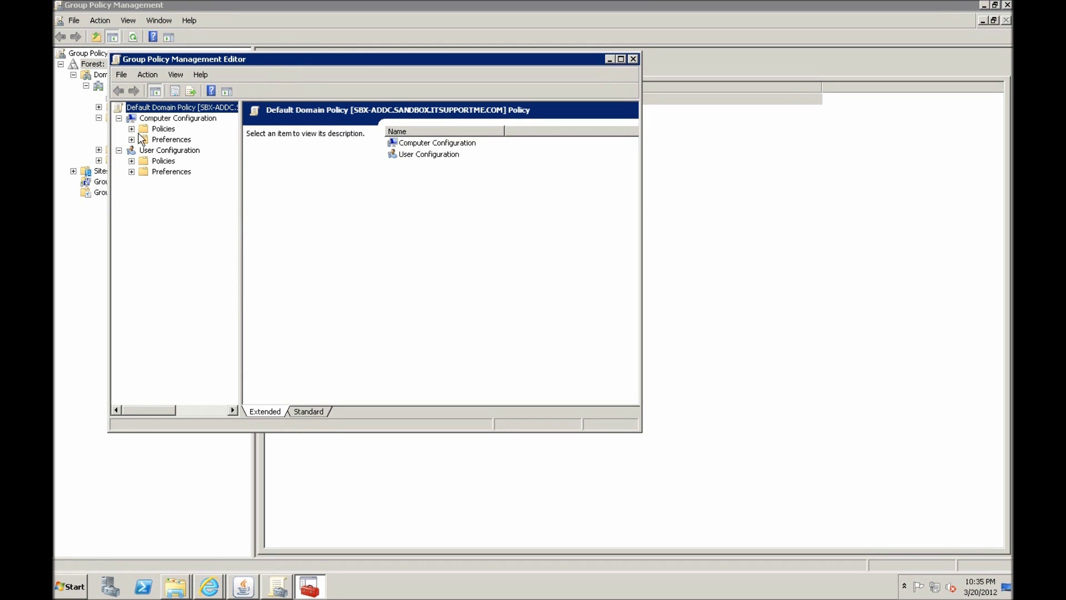
pyautogui.click(132, 128)
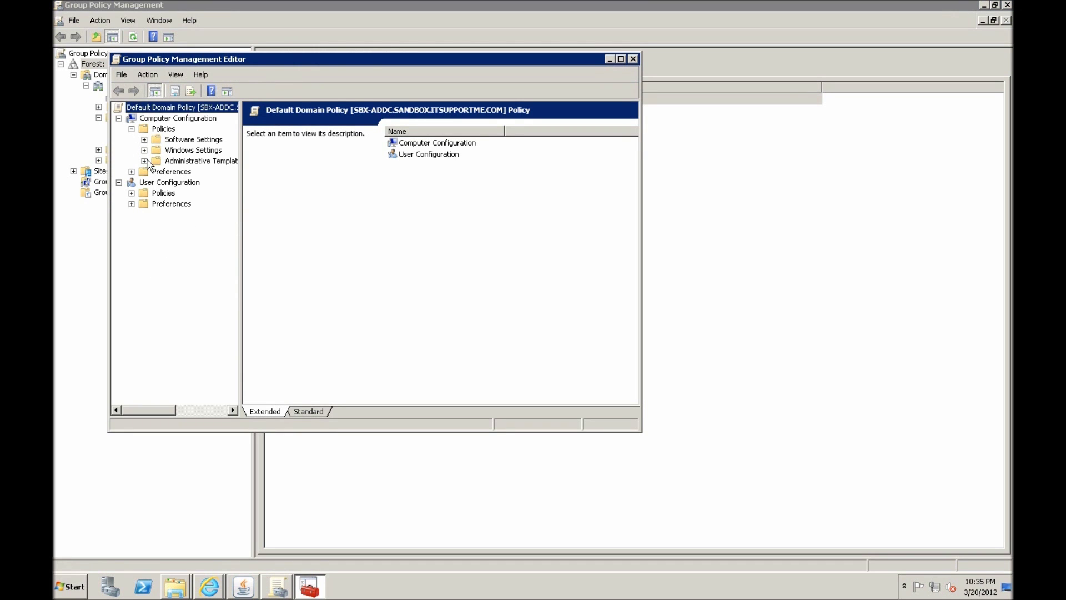
pyautogui.click(144, 161)
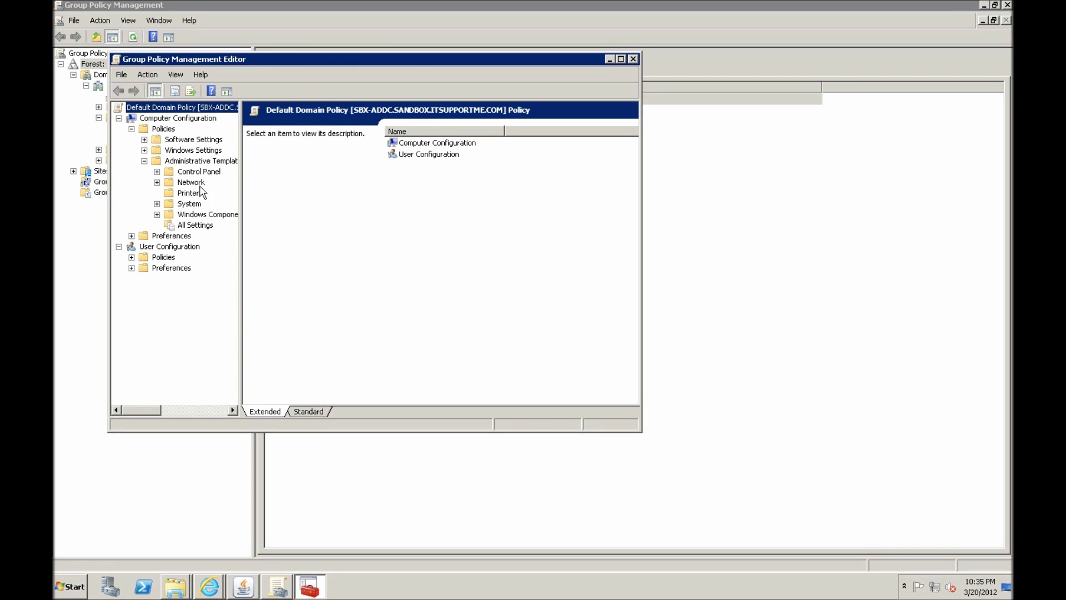
pyautogui.click(157, 214)
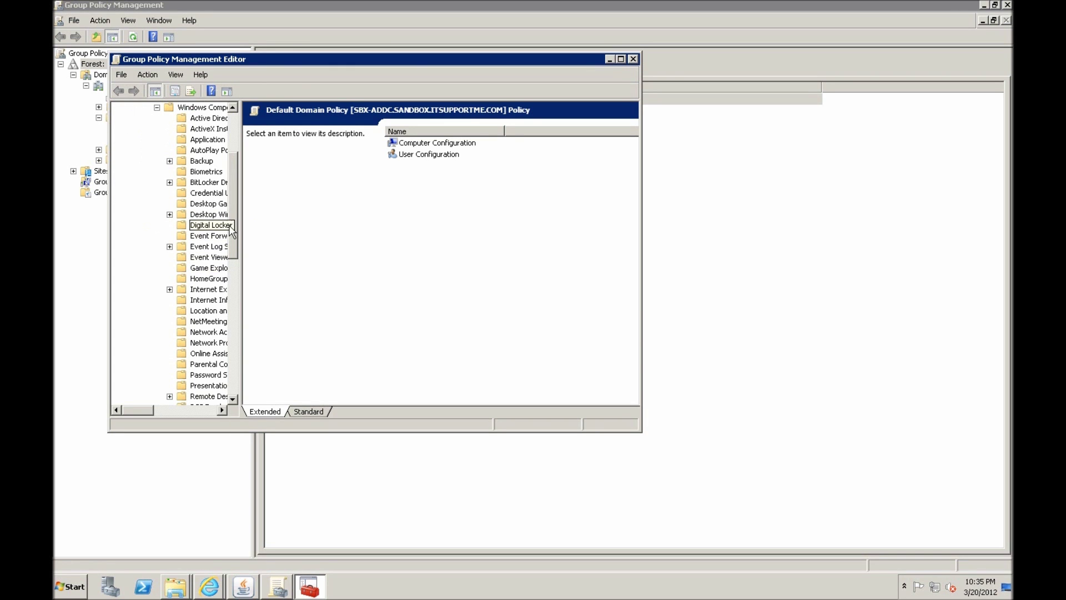
pyautogui.moveTo(239, 219); pyautogui.dragTo(391, 243)
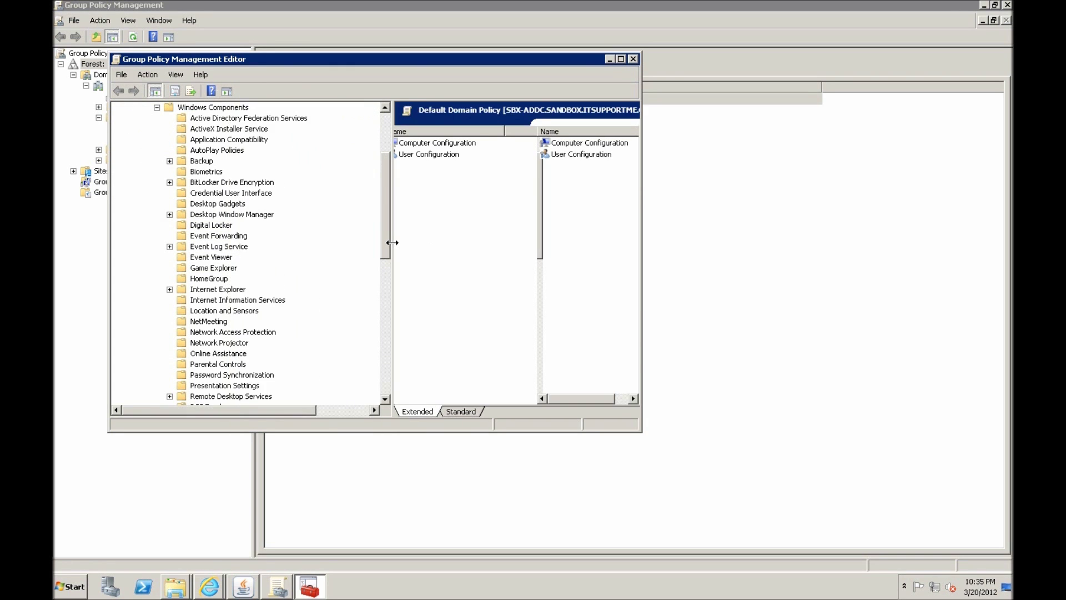
# Show Windows Installer settings maximized and sorted by name, selecting Always install with elevated privileges
pyautogui.scroll(-7, 225, 333)
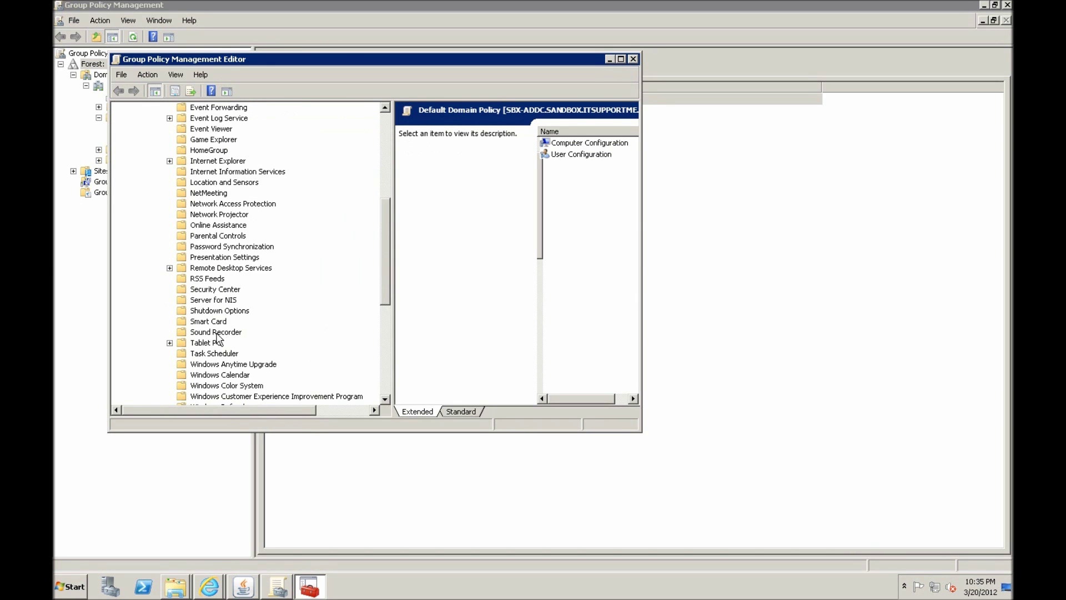
pyautogui.click(217, 342)
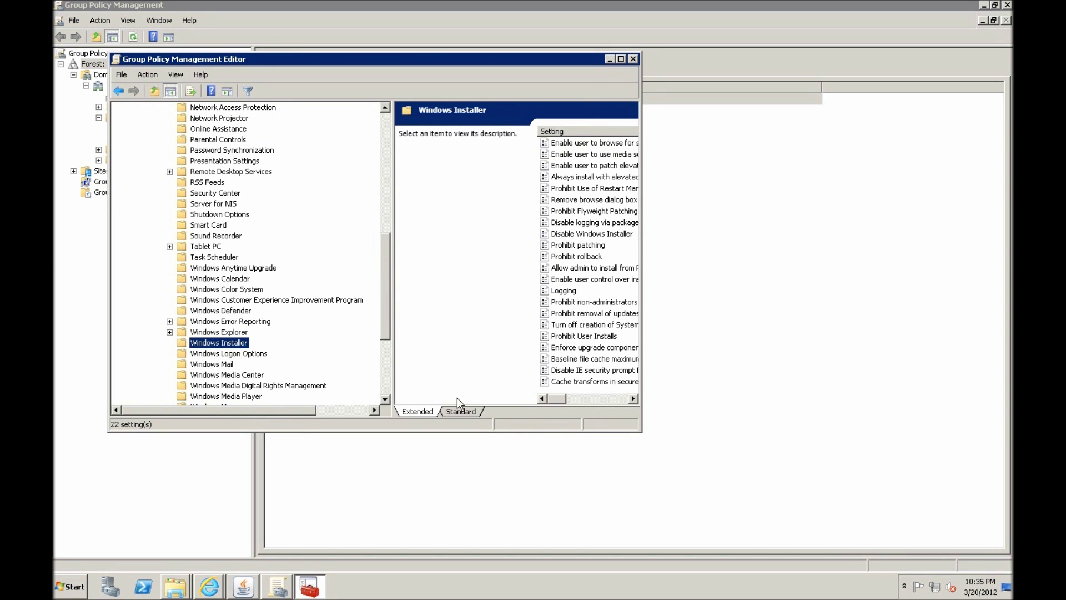
pyautogui.click(621, 58)
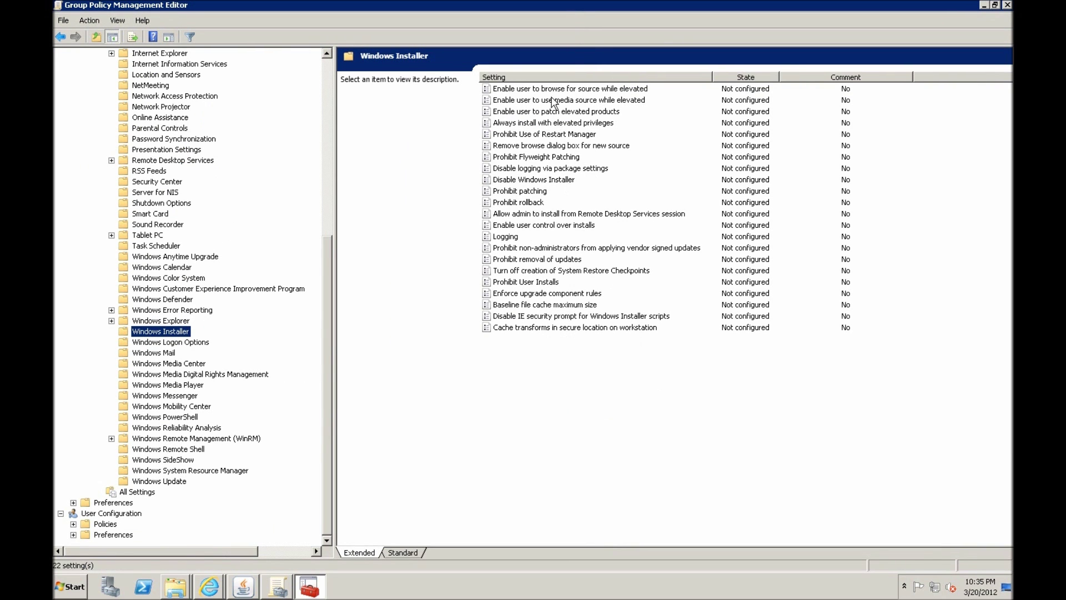
pyautogui.click(549, 79)
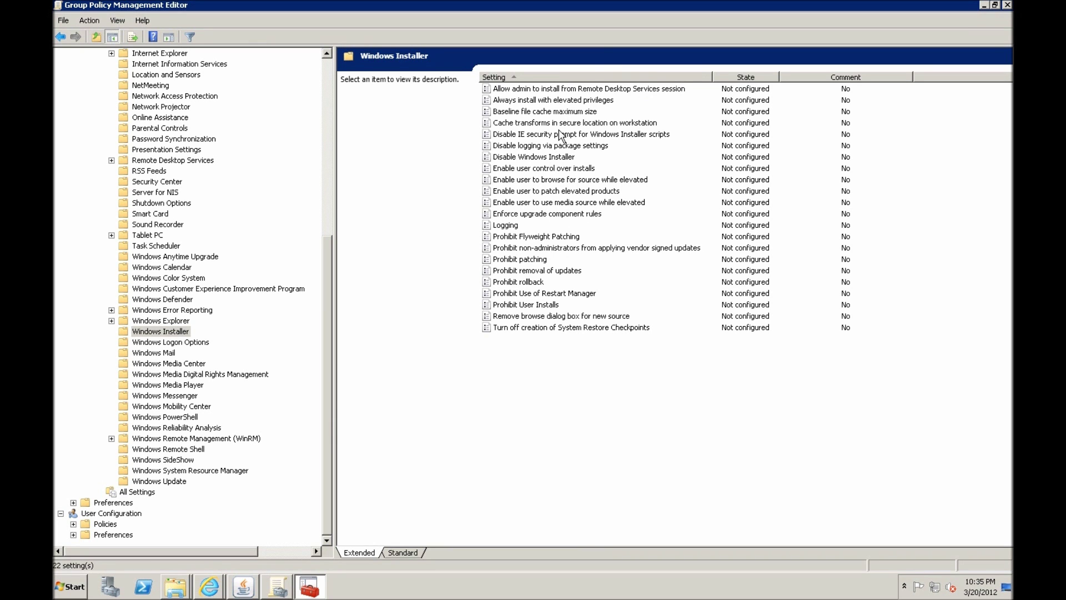
pyautogui.click(562, 102)
# Enable Always install with elevated privileges in the Default Domain Policy and close the editor
pyautogui.rightClick(562, 102)
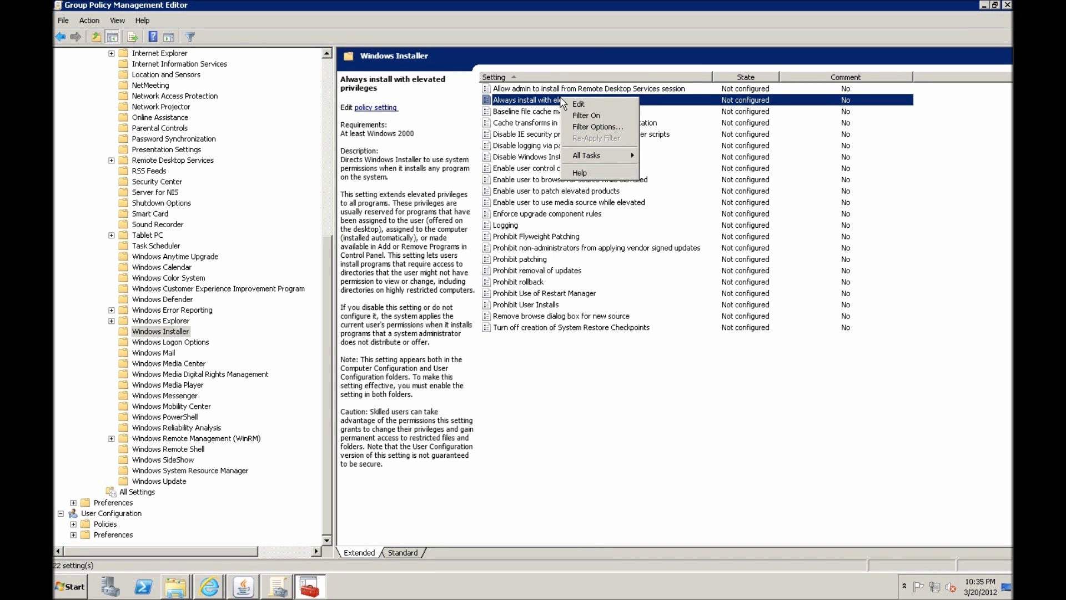
pyautogui.press('Escape')
pyautogui.press('Return')
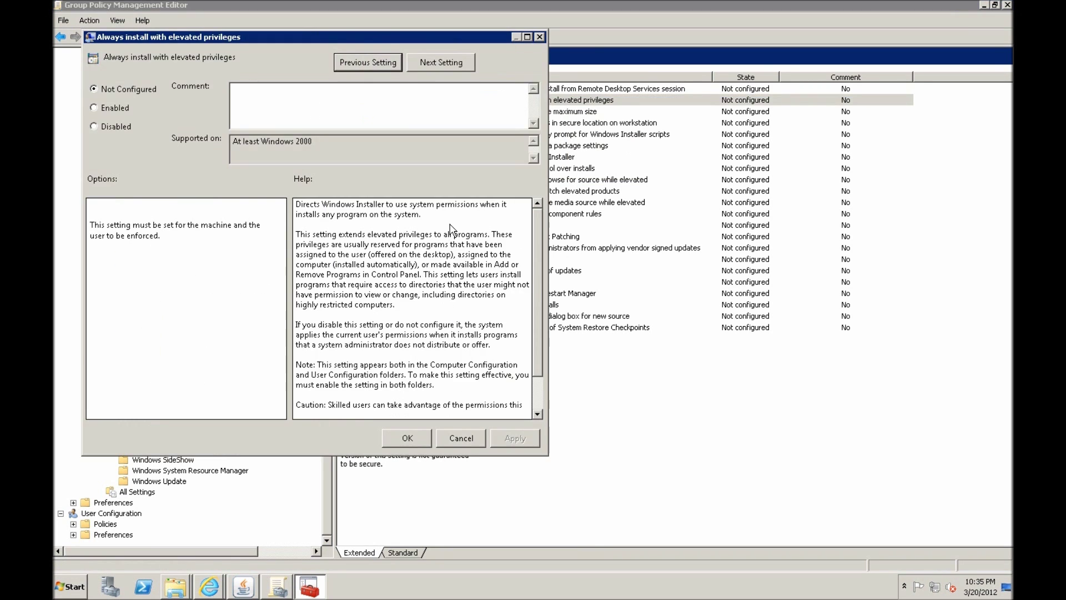
pyautogui.click(127, 108)
pyautogui.click(408, 438)
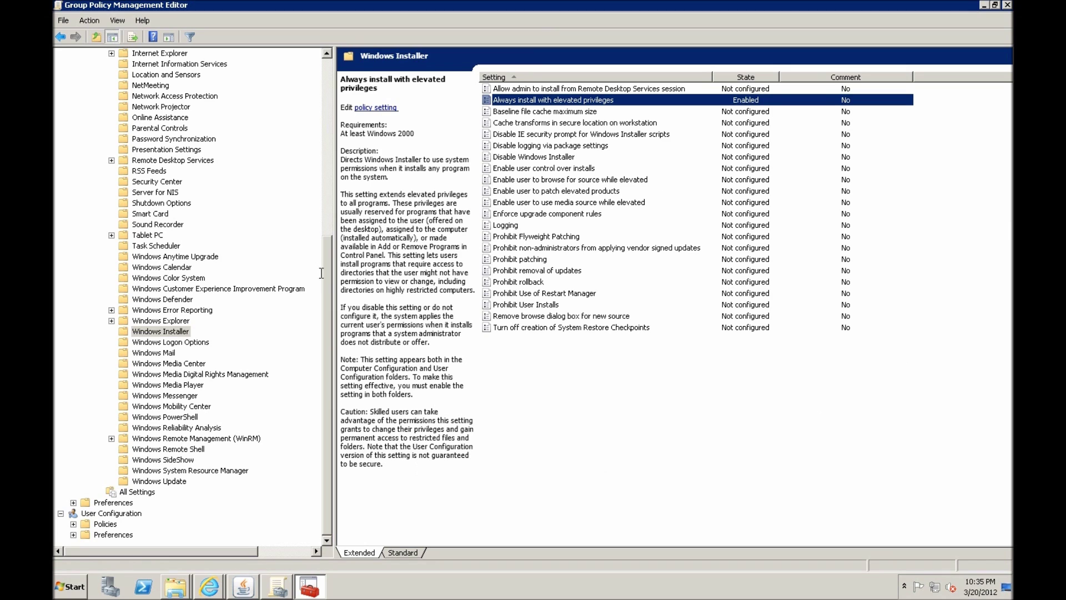
pyautogui.click(1006, 5)
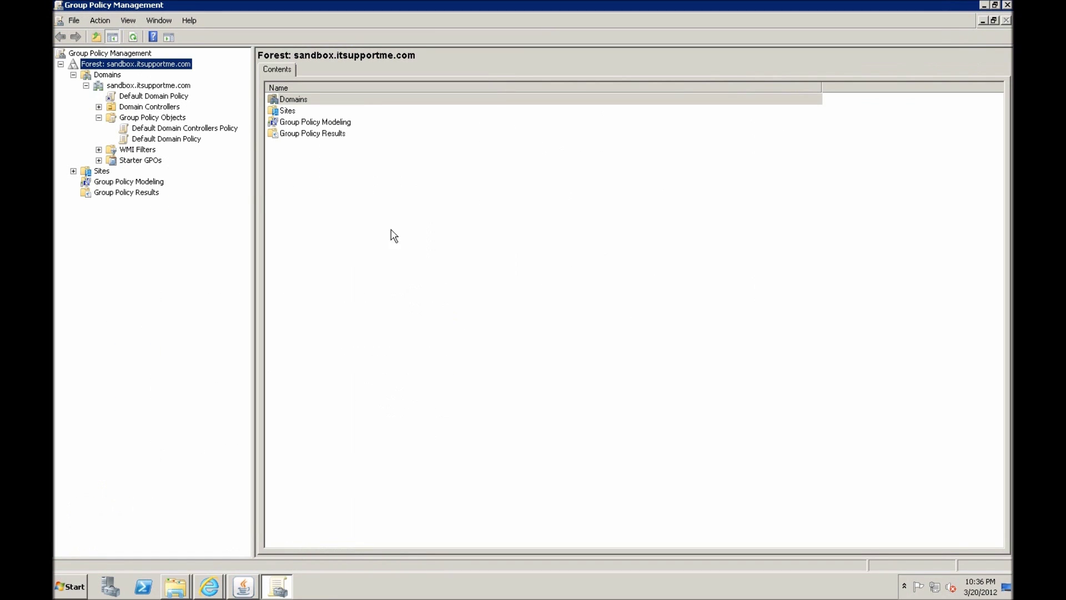
# Show the Default Domain Policy settings report, where Windows Installer's 'Always install with elevated privileges' is Enabled
pyautogui.click(164, 138)
pyautogui.click(345, 68)
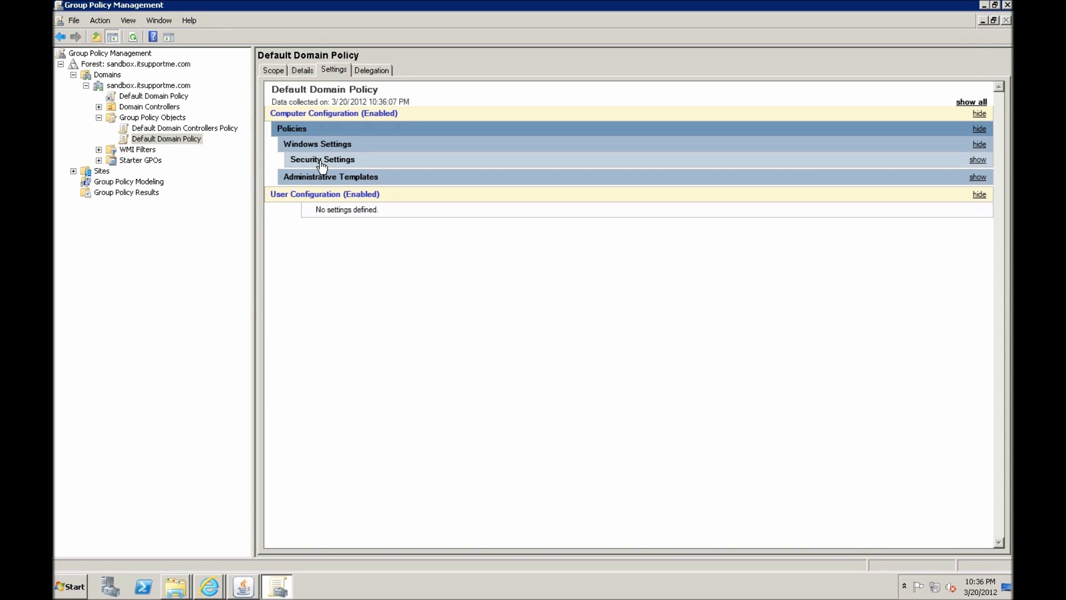
pyautogui.click(309, 178)
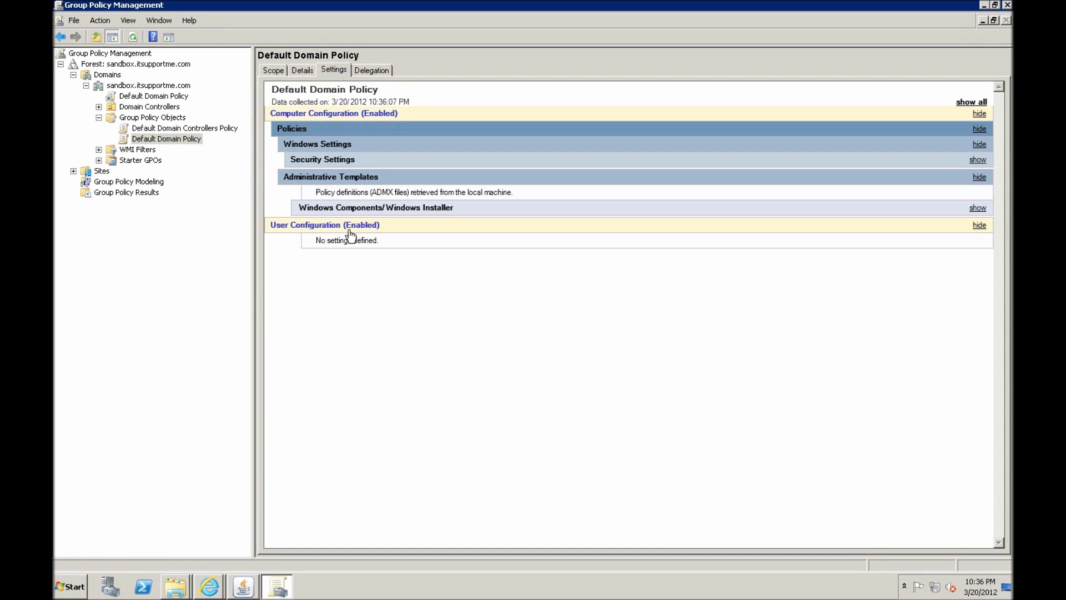
pyautogui.click(338, 209)
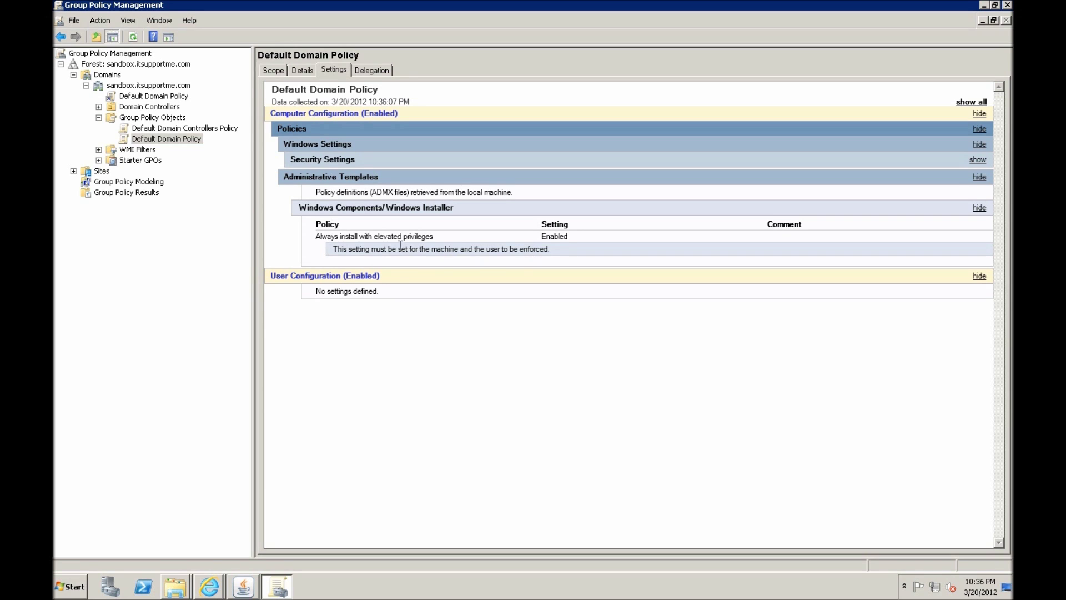
pyautogui.moveTo(333, 248); pyautogui.dragTo(519, 257)
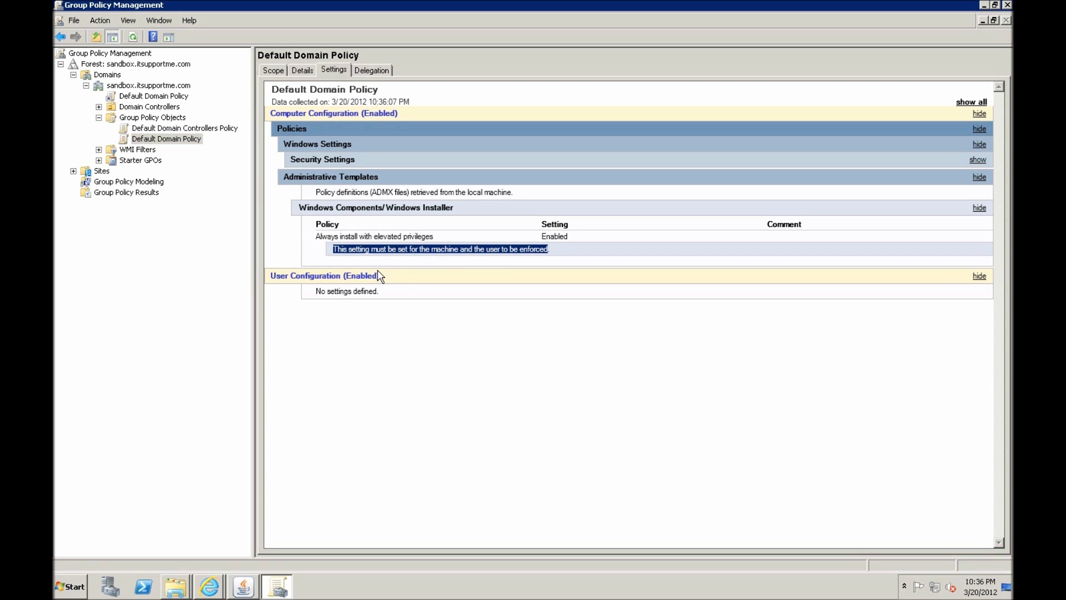
pyautogui.click(327, 253)
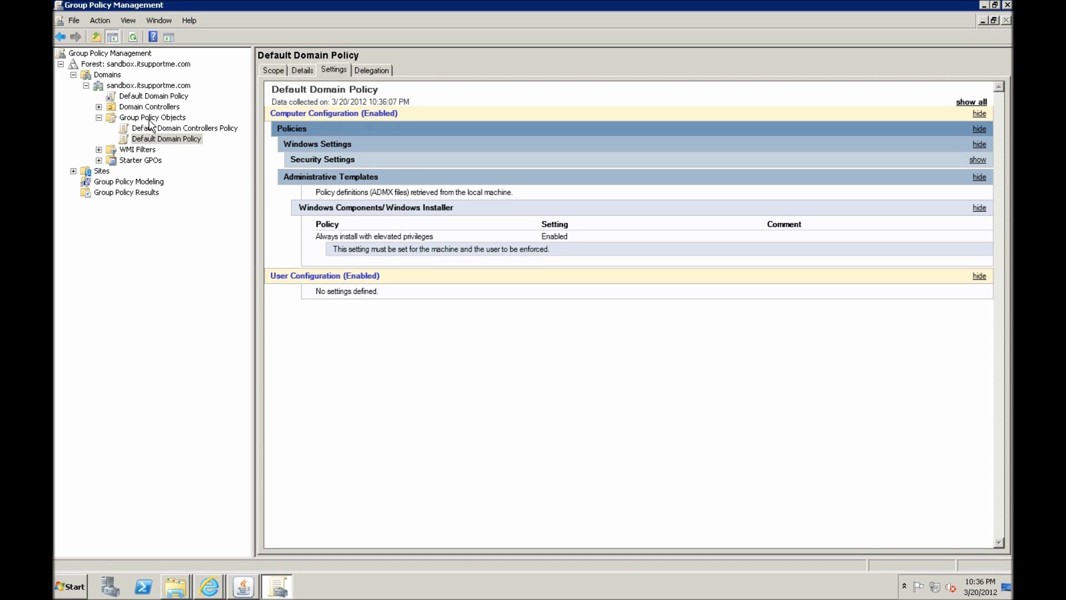
# Create a new GPO named 'JavaDeployment' under Group Policy Objects
pyautogui.rightClick(151, 118)
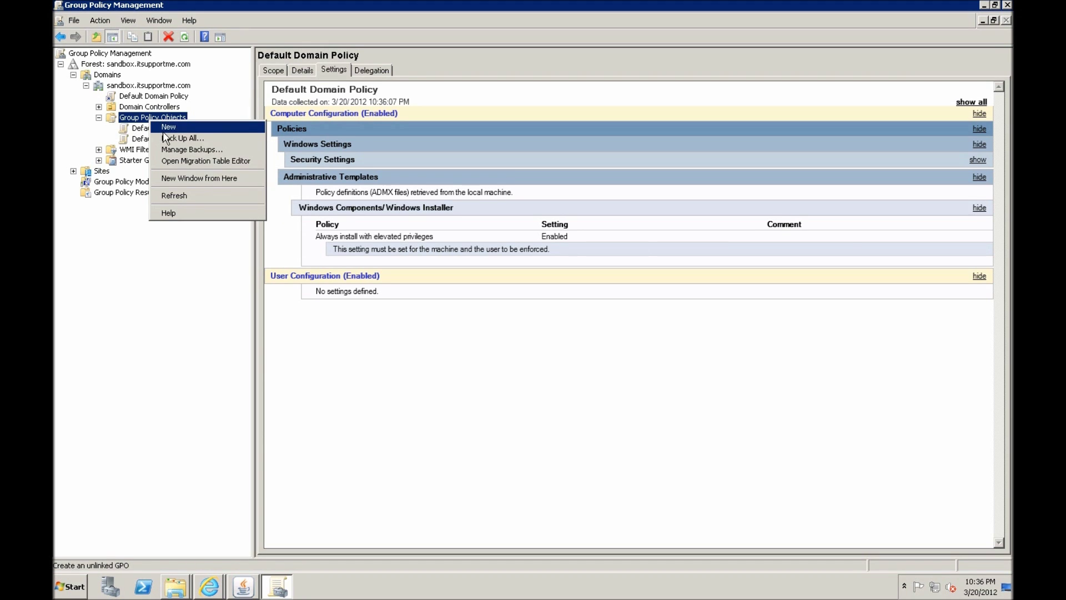
pyautogui.click(182, 132)
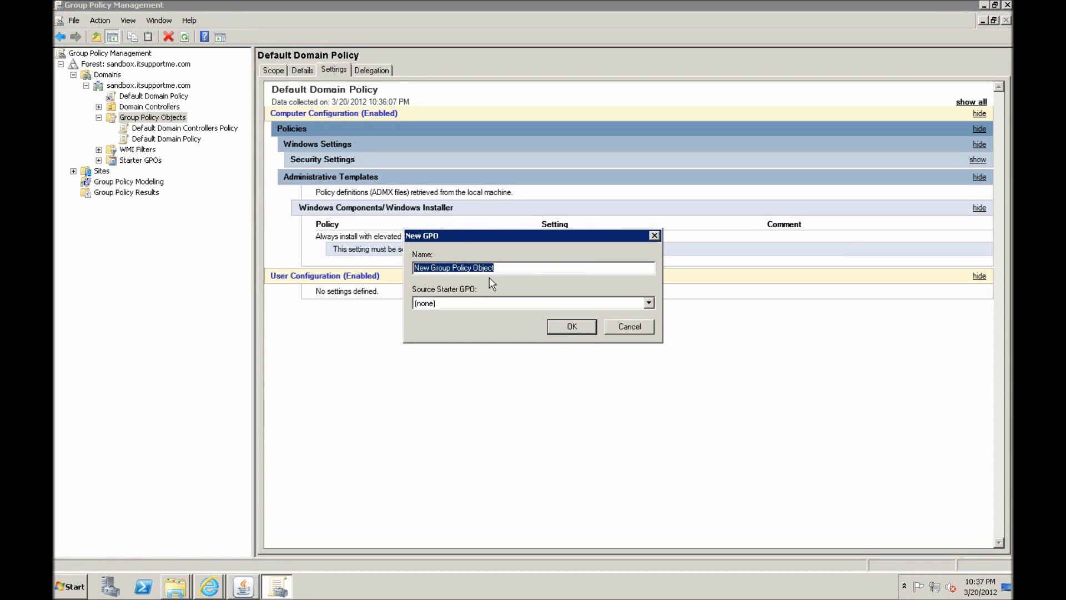
pyautogui.write('Java')
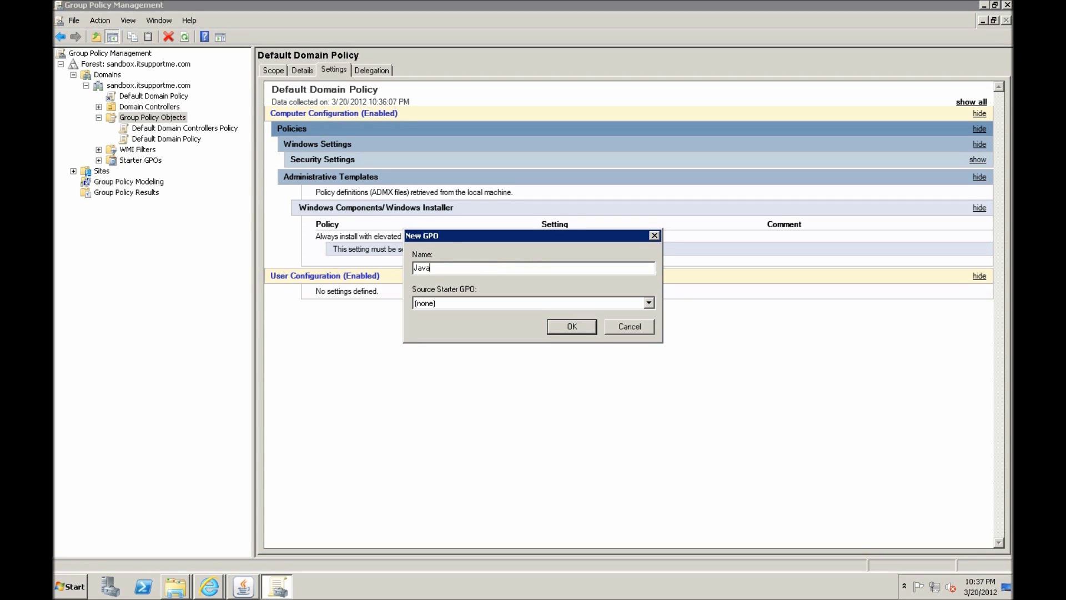
pyautogui.write('Deployment')
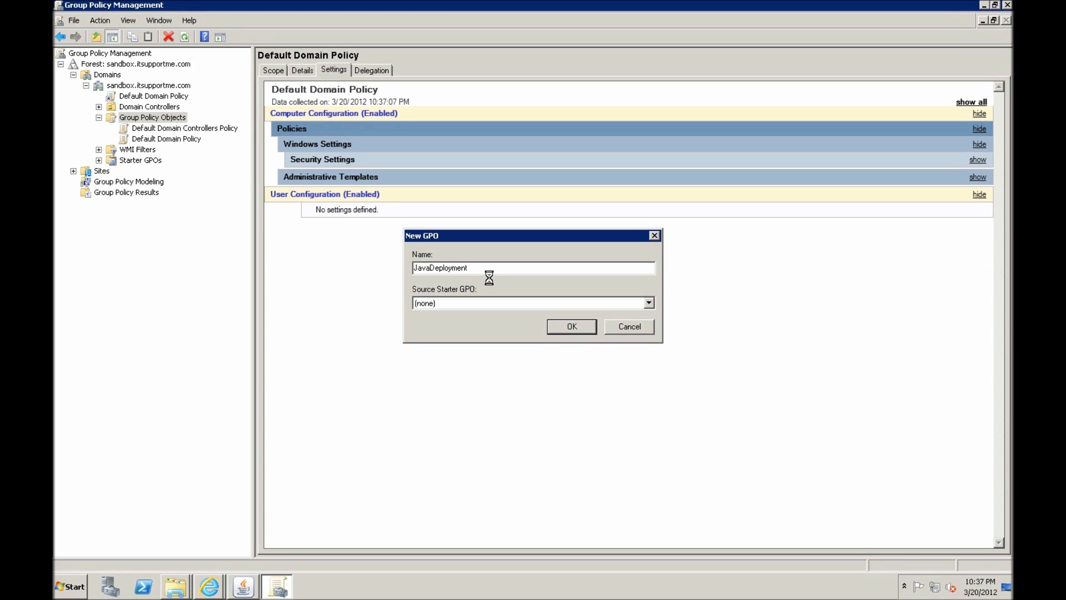
pyautogui.press('Return')
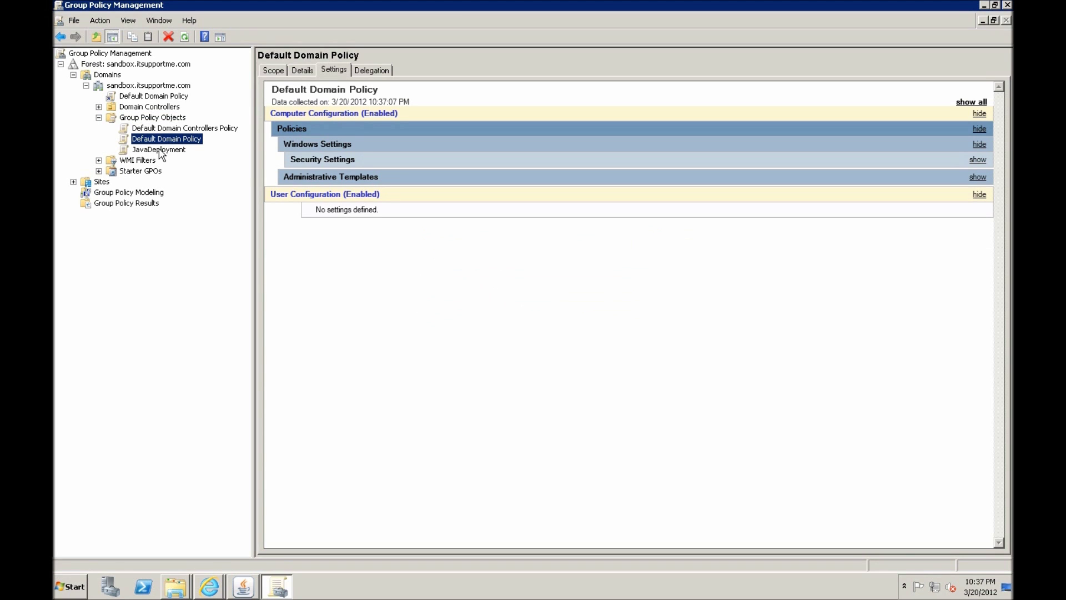
# Edit JavaDeployment and add a new package under Computer Configuration's Software installation
pyautogui.rightClick(159, 148)
pyautogui.click(191, 156)
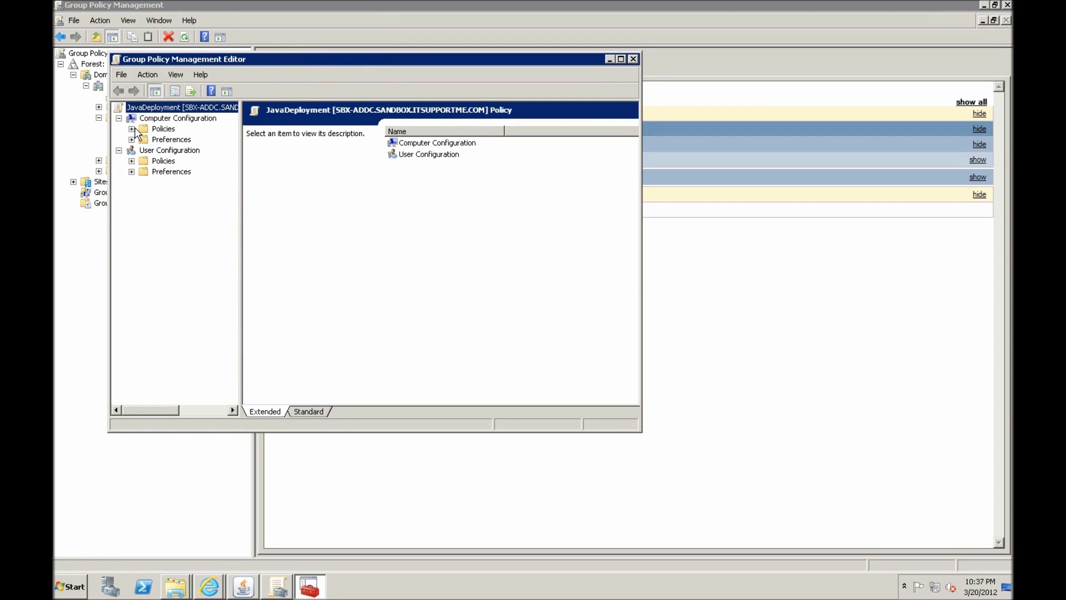
pyautogui.click(132, 129)
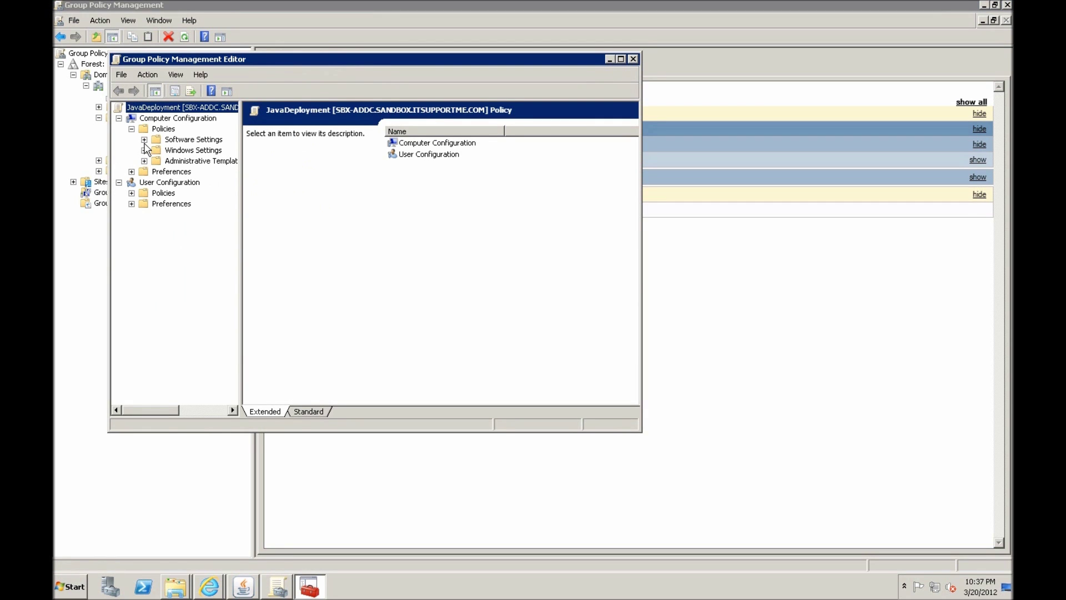
pyautogui.click(145, 139)
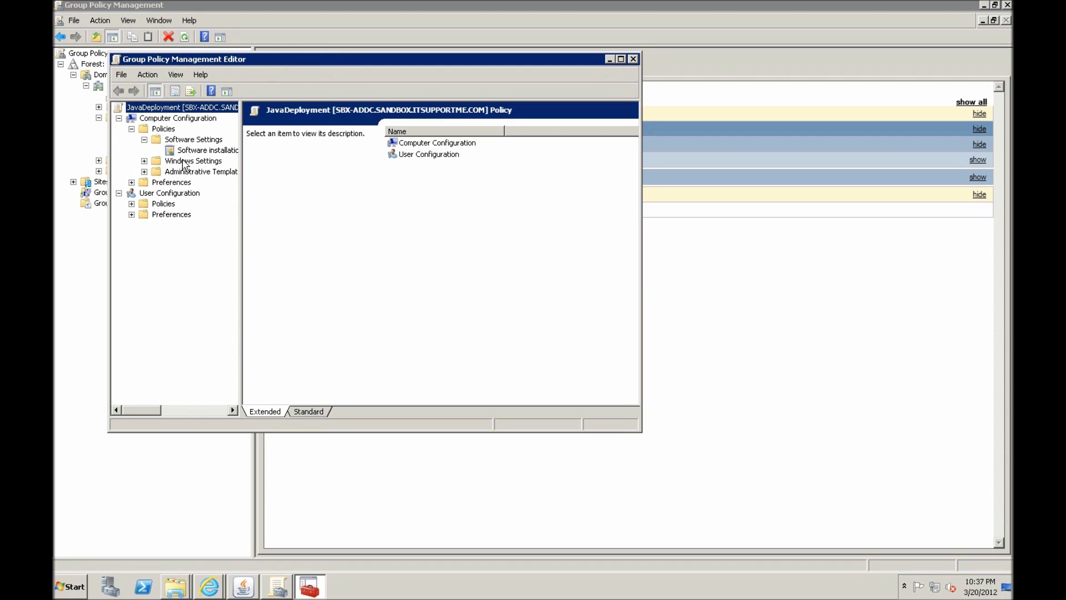
pyautogui.click(197, 151)
pyautogui.rightClick(371, 170)
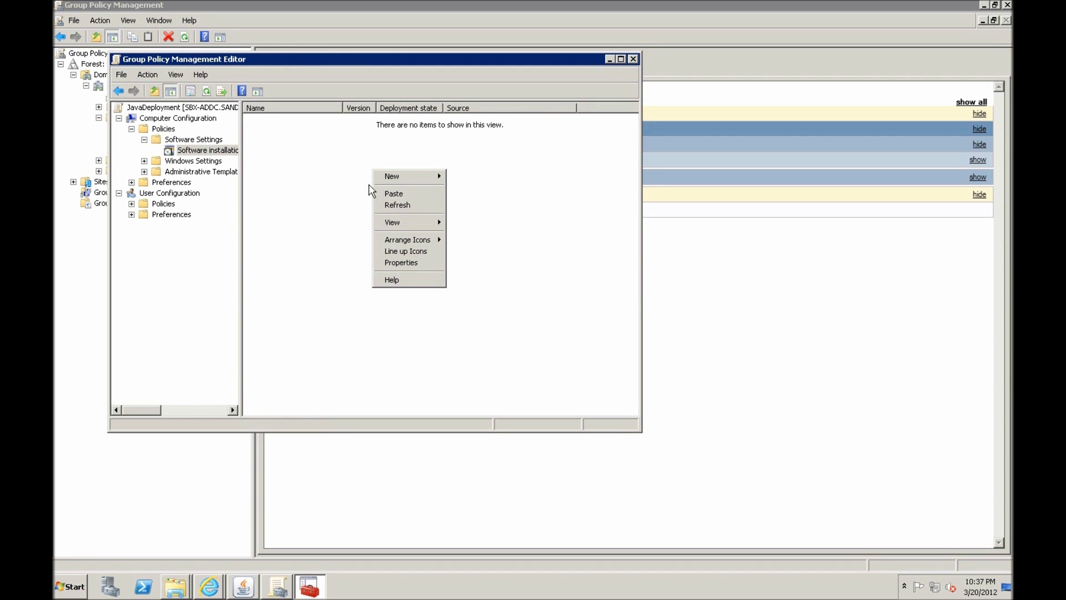
pyautogui.click(460, 177)
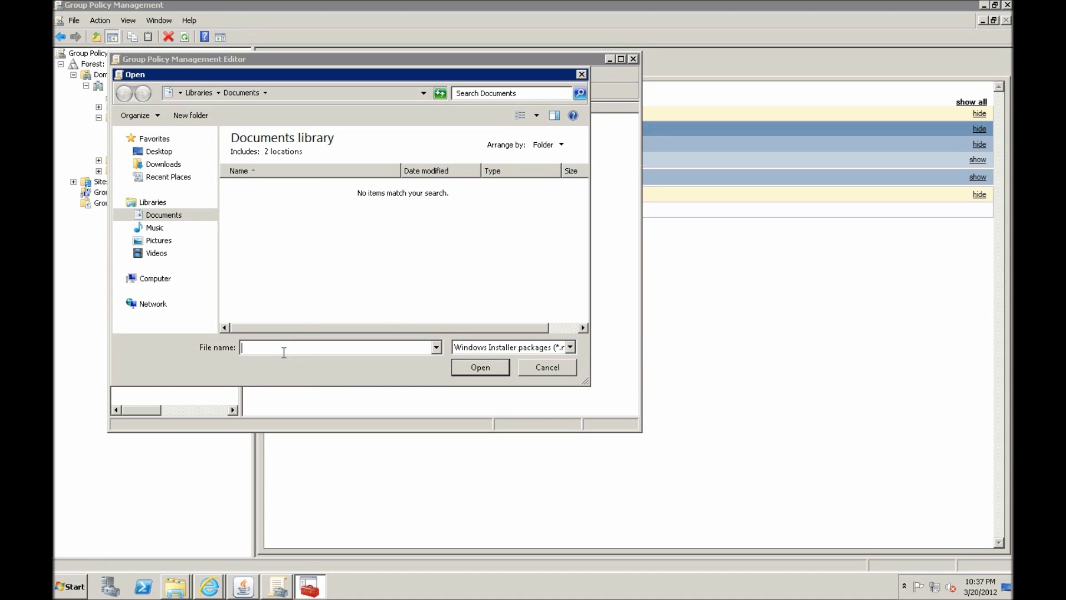
# Assign the jre1.7.0_03 installer from the UNC software share as a JavaDeployment package
pyautogui.write('\\\\')
pyautogui.write('\\\\sbx-addc\\software\\jre1.7.0_03')
pyautogui.press('Return')
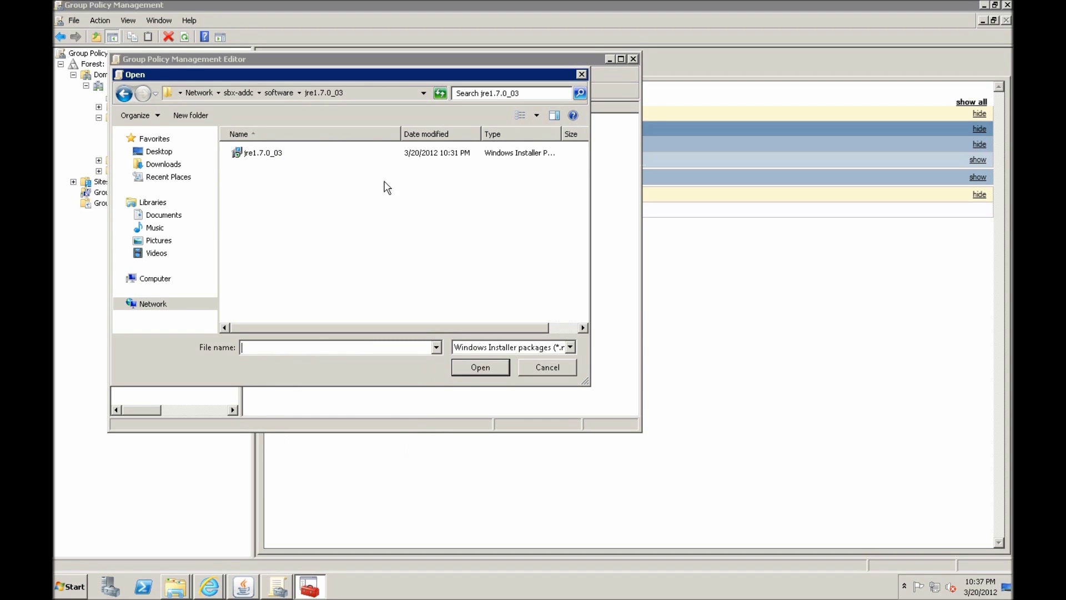
pyautogui.doubleClick(256, 155)
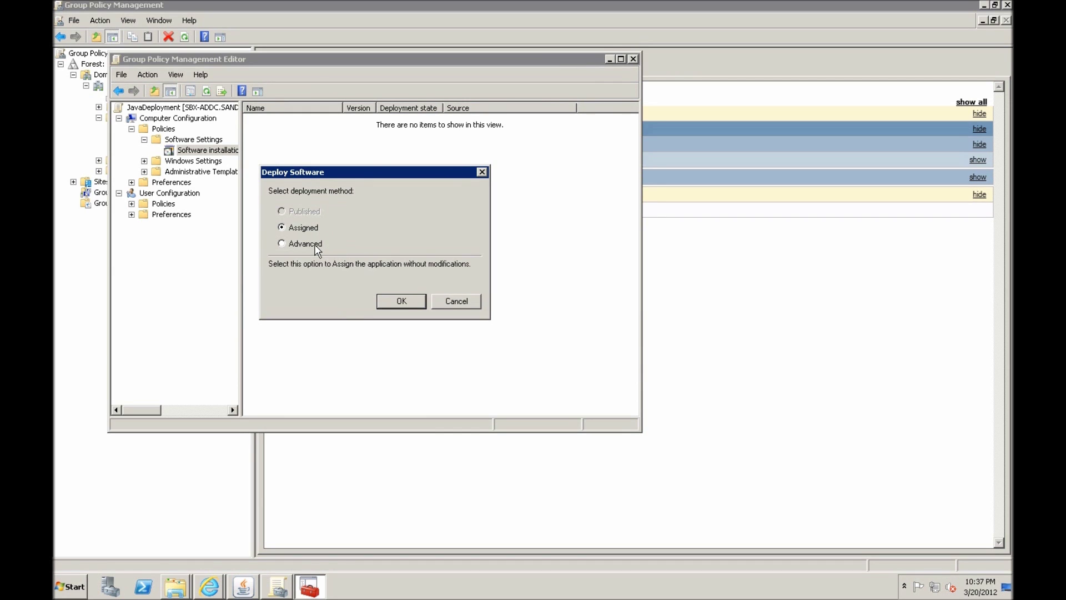
pyautogui.click(391, 301)
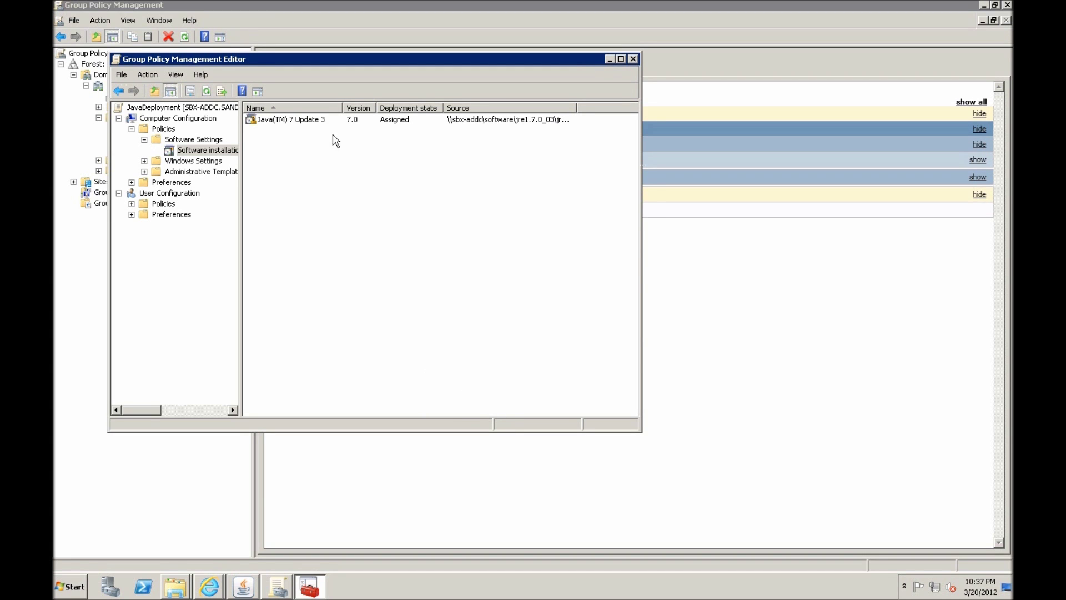
pyautogui.click(423, 596)
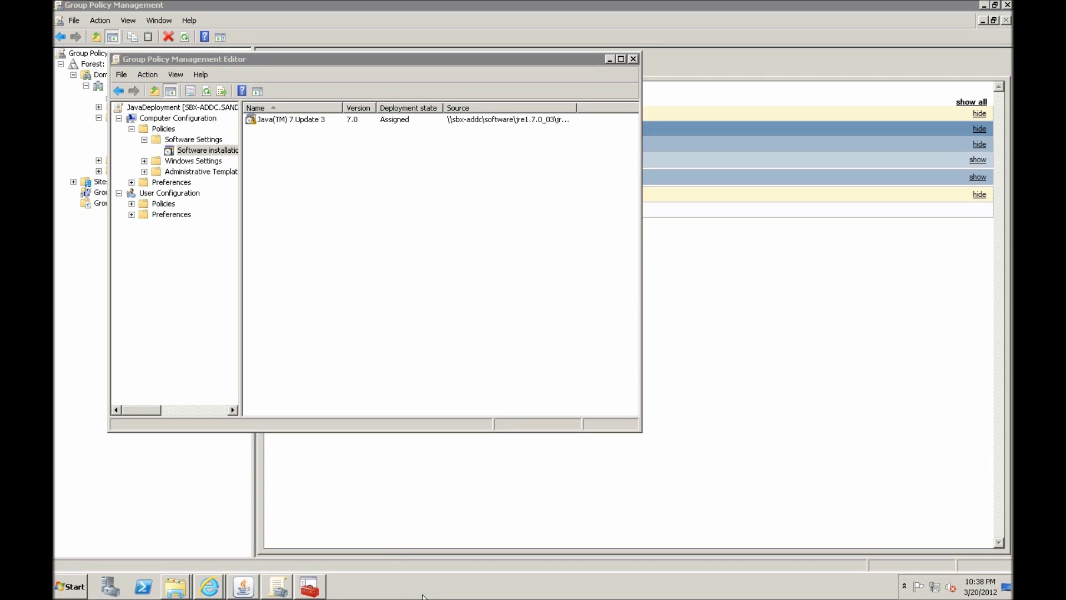
# Link the existing JavaDeployment GPO to the sandbox.itsupportme.com domain
pyautogui.click(630, 58)
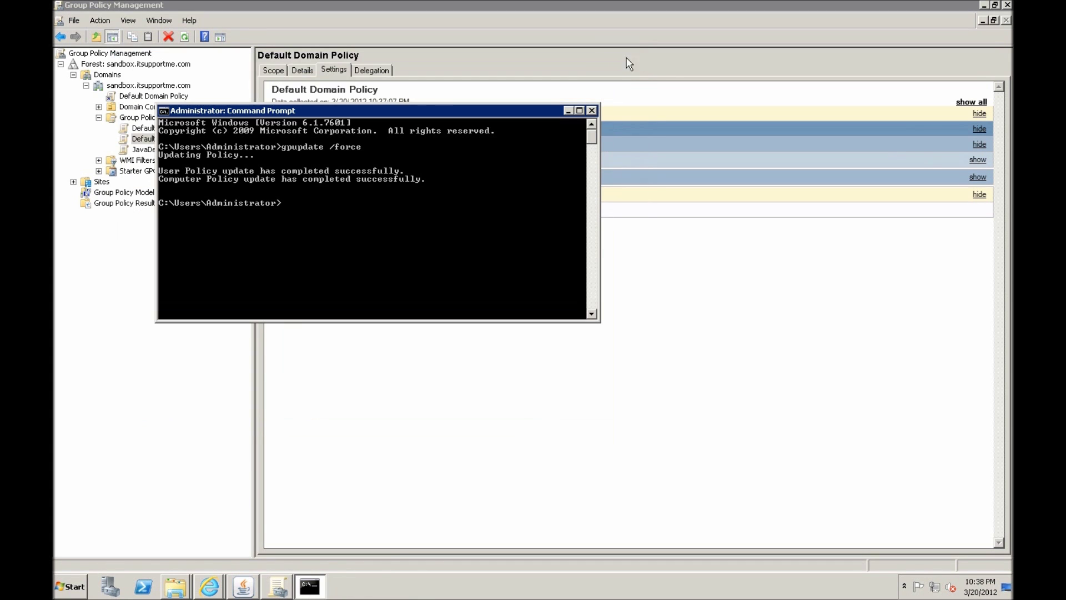
pyautogui.click(124, 106)
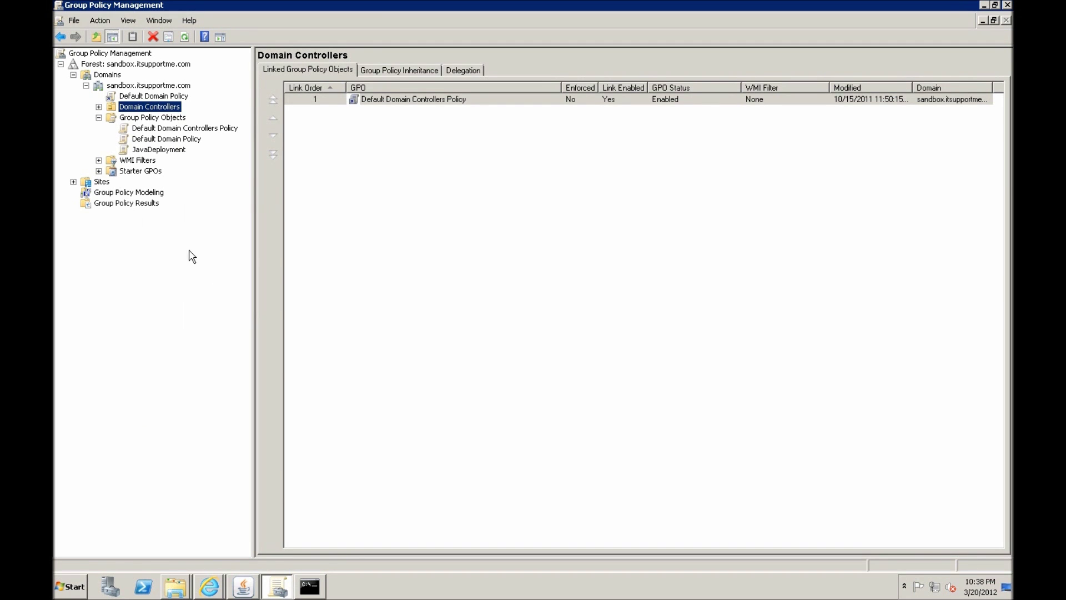
pyautogui.rightClick(170, 89)
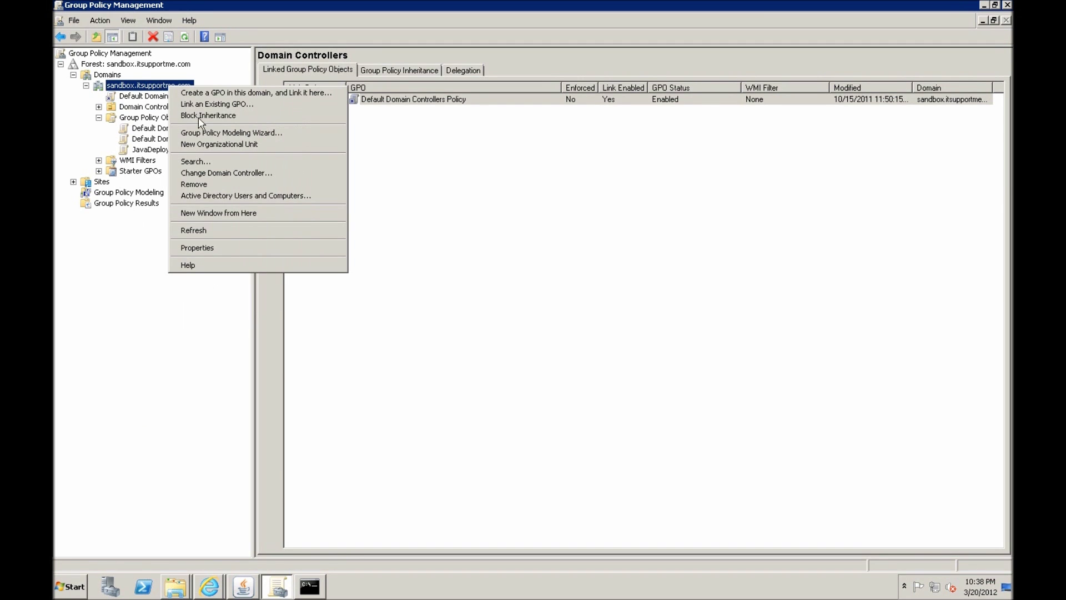
pyautogui.click(239, 105)
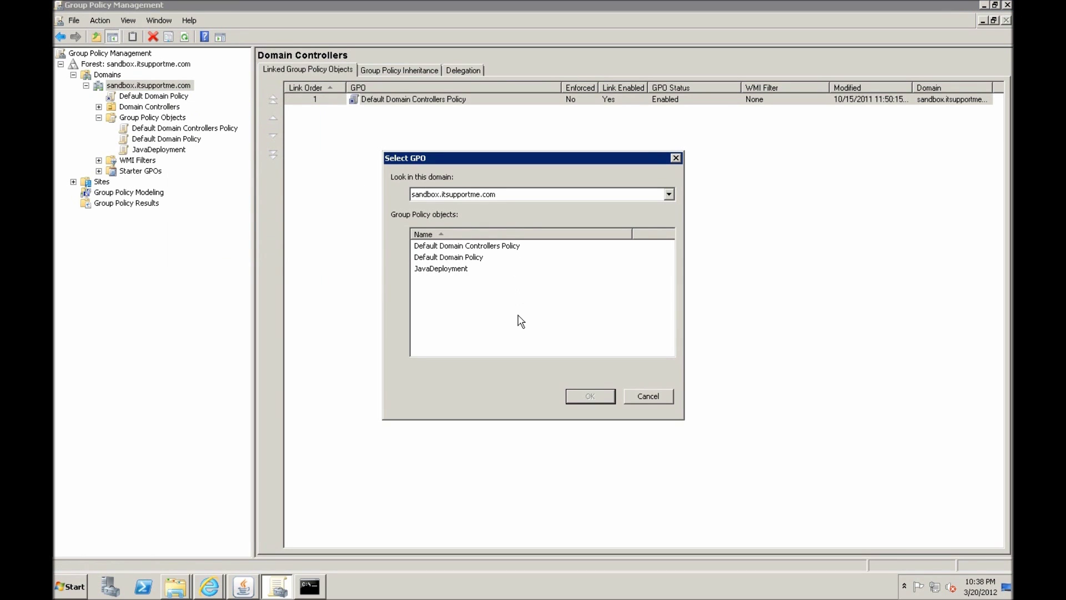
pyautogui.click(447, 268)
pyautogui.click(601, 399)
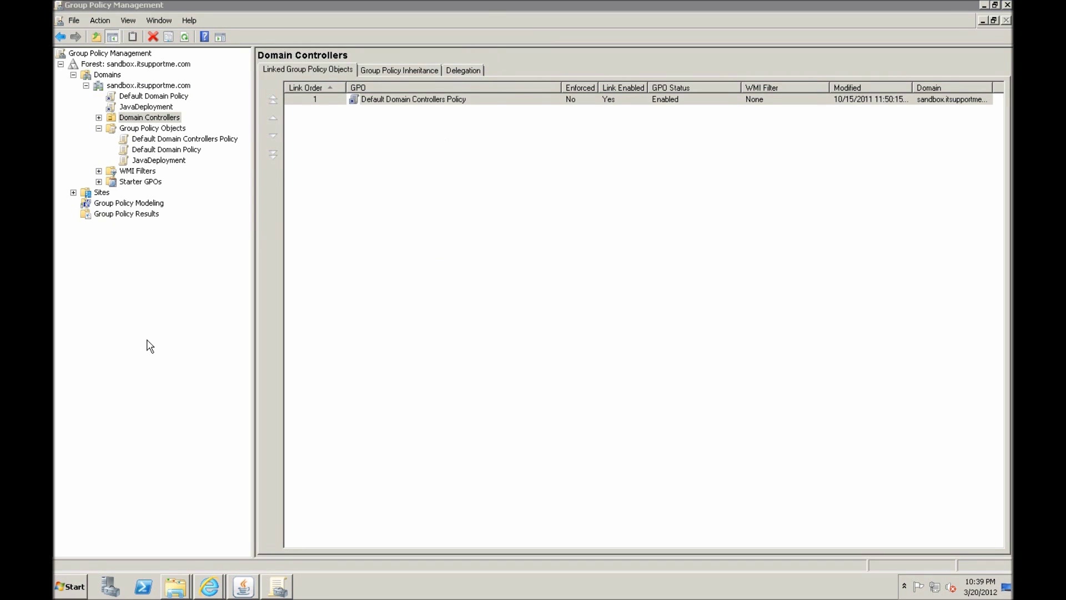
# Run a forced policy update (gpupdate /force) in a Command Prompt on the server
pyautogui.click(80, 585)
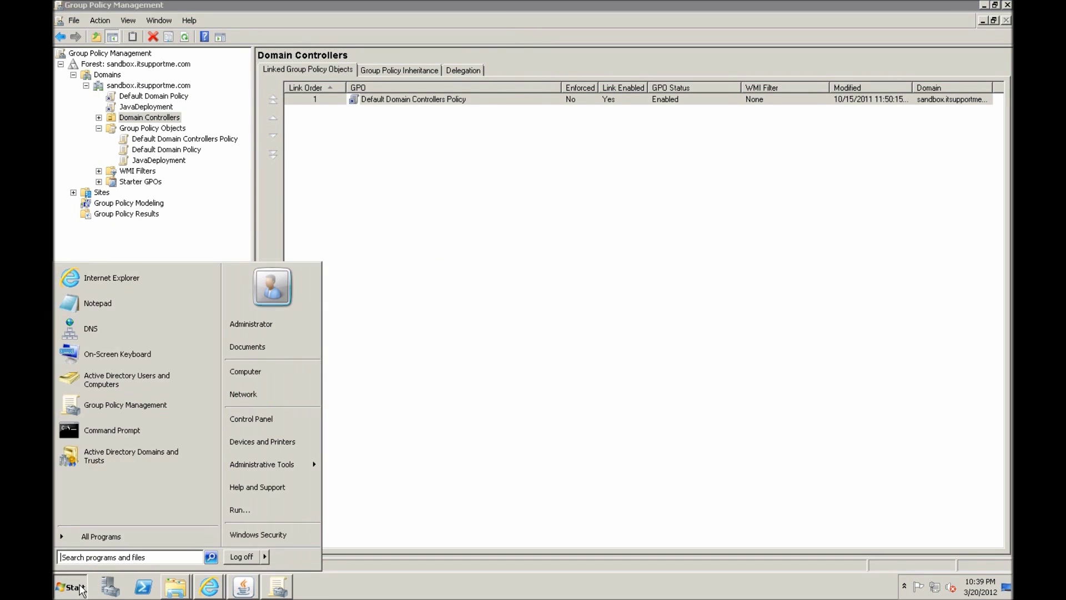
pyautogui.click(115, 439)
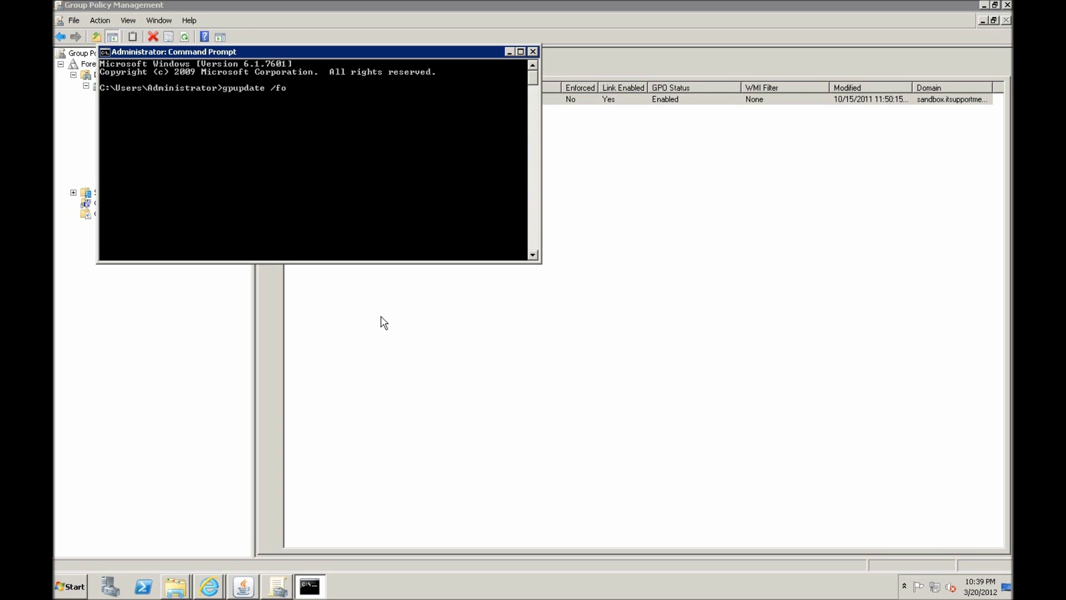
pyautogui.press('Return')
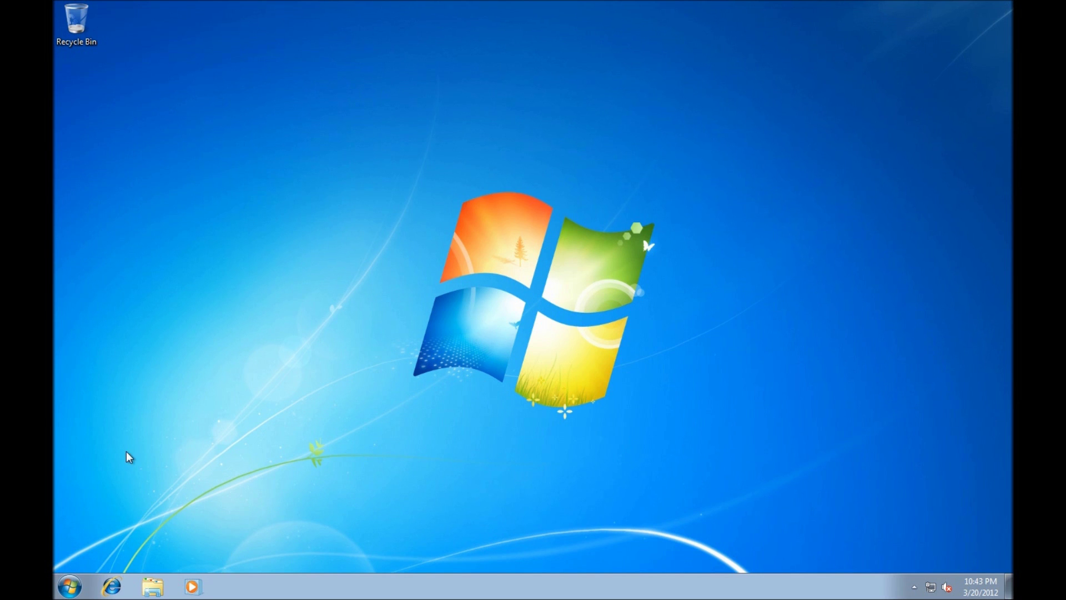
pyautogui.click(78, 586)
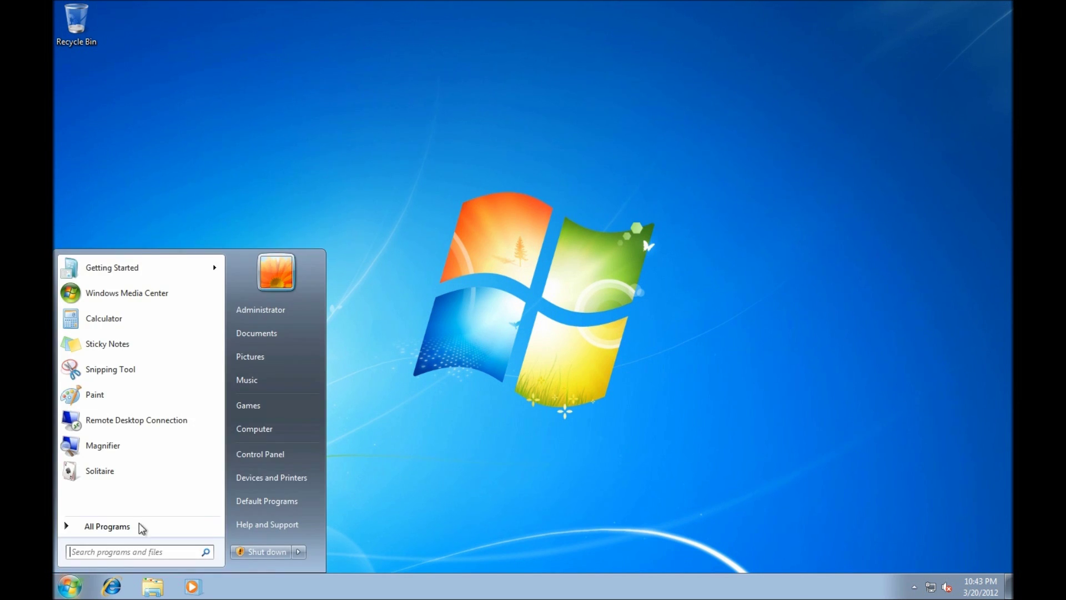
pyautogui.click(260, 458)
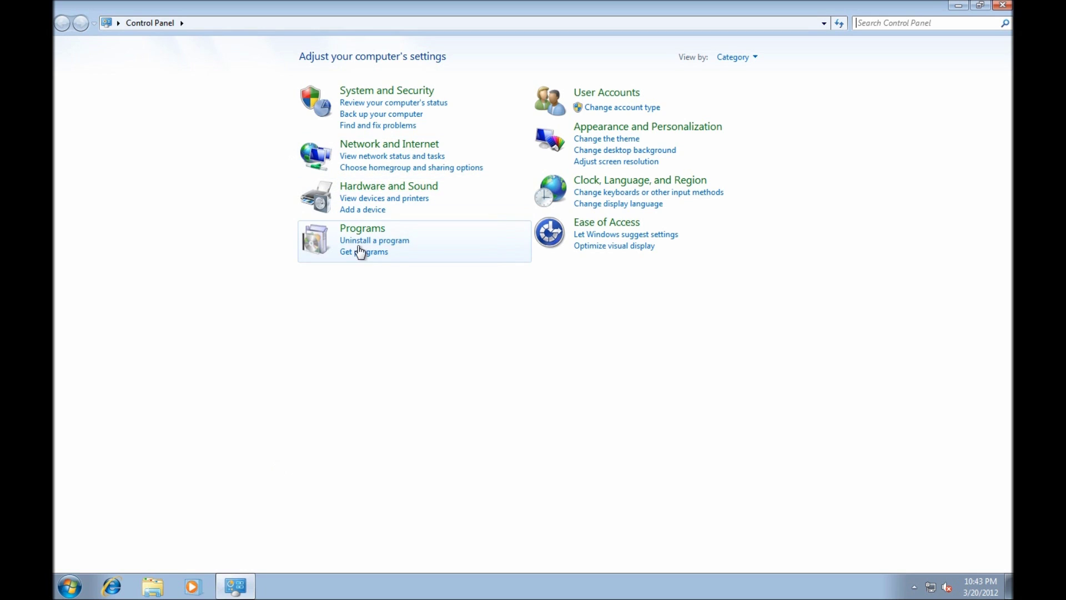
pyautogui.click(359, 242)
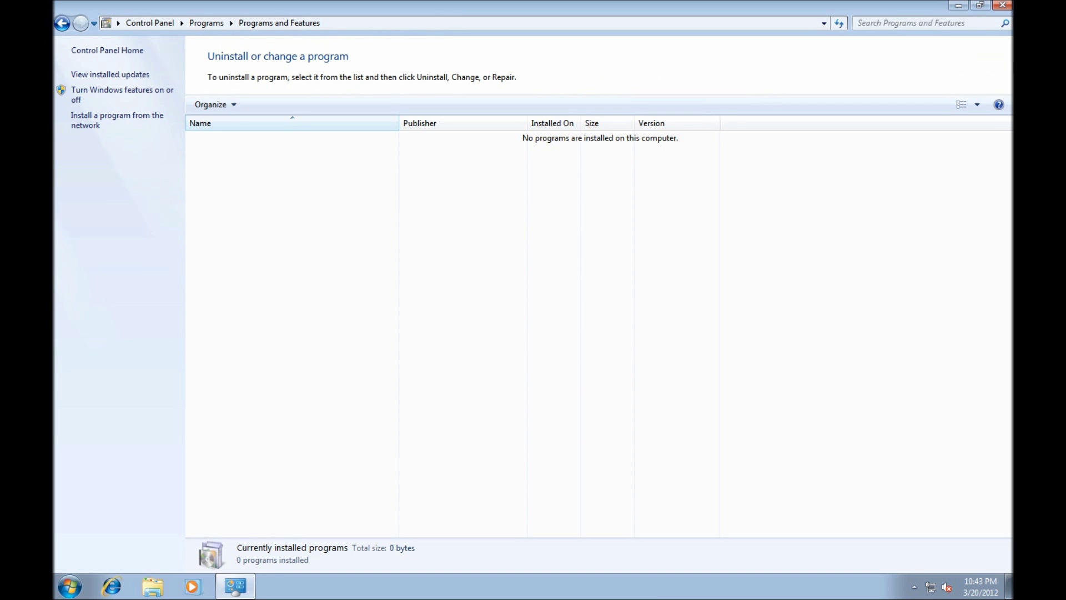
pyautogui.click(999, 7)
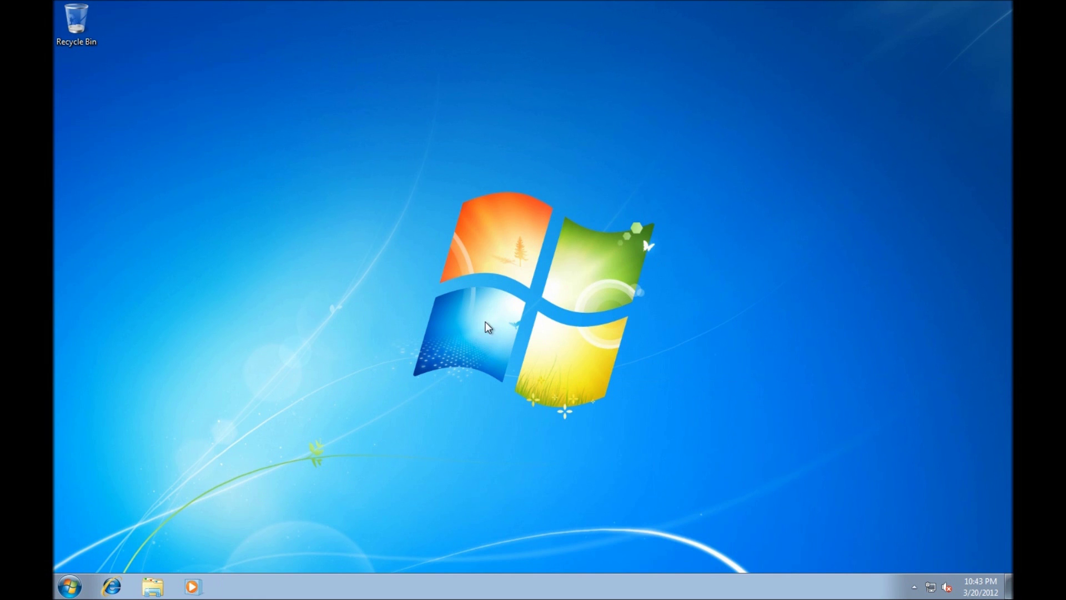
# Run gpupdate /force on the Windows 7 client and answer Y to restart
pyautogui.press('super+r')
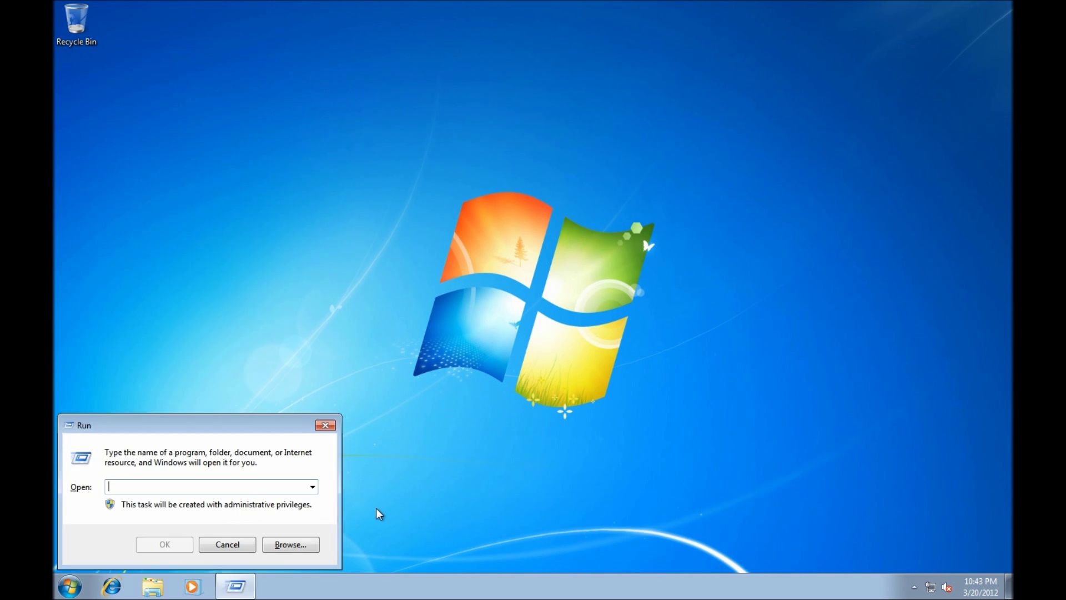
pyautogui.write('gpupdate /forc')
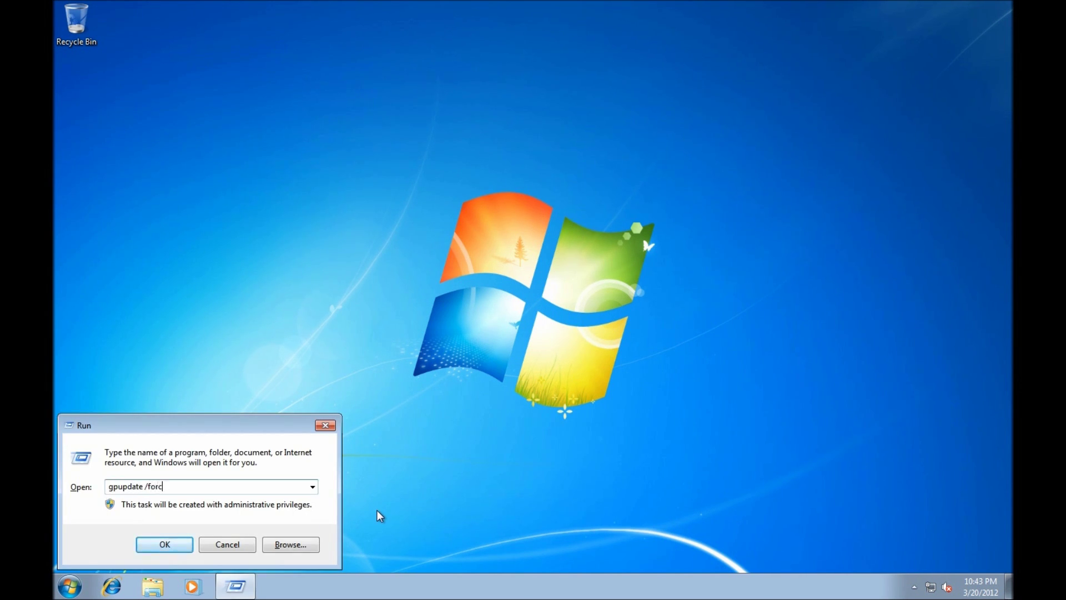
pyautogui.write('e')
pyautogui.press('Return')
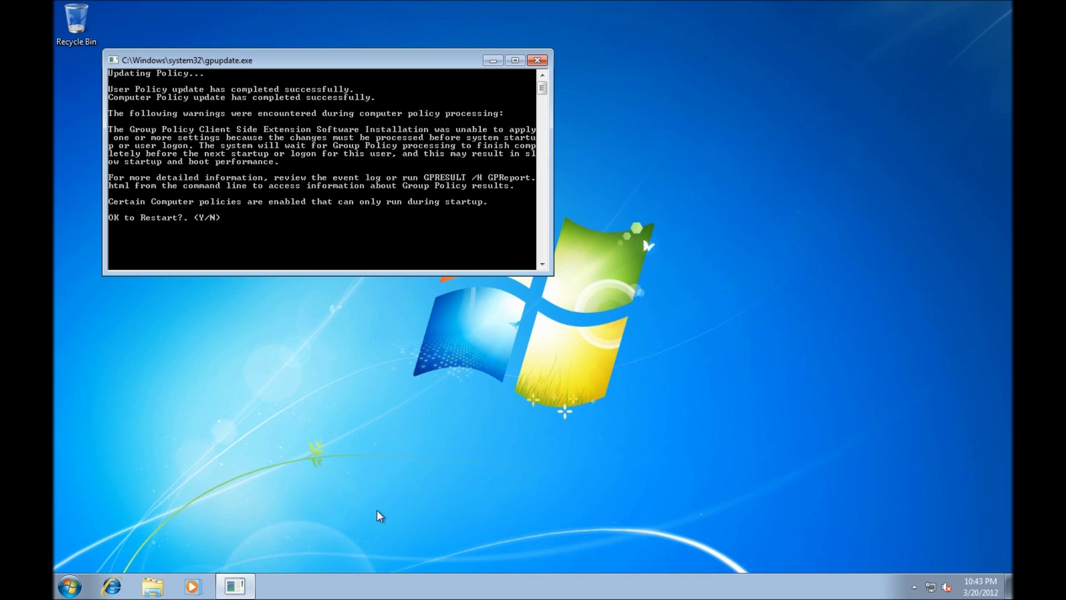
pyautogui.hotkey('ctrl', 'y')
pyautogui.press('BackSpace')
pyautogui.write('Y')
pyautogui.press('Return')
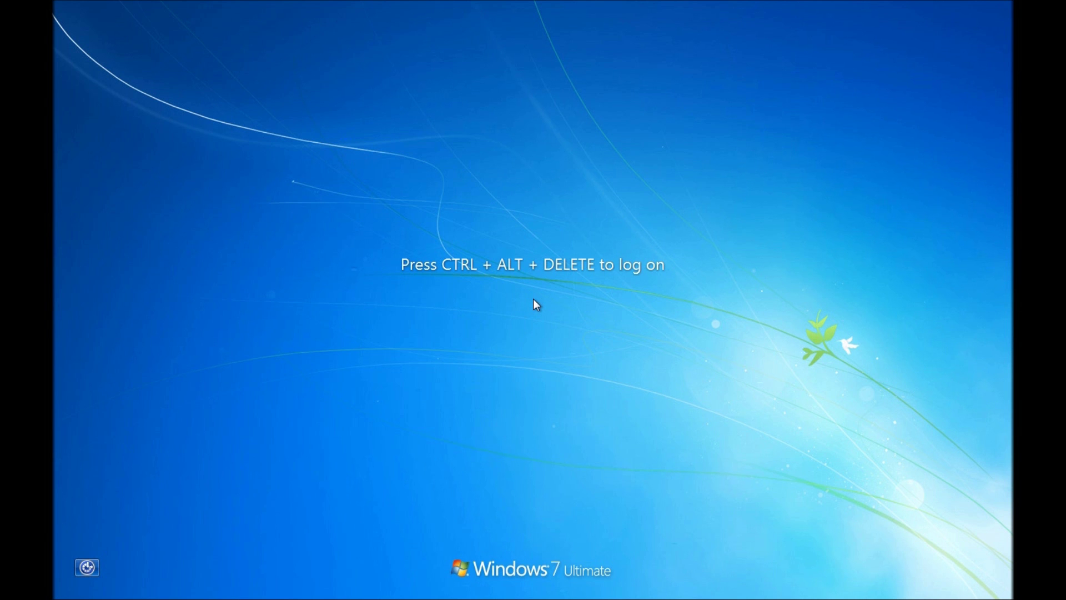
# Sign in to the Windows 7 client as the SANDBOX test account using its password
pyautogui.hotkey('ctrl', 'alt', 'Delete')
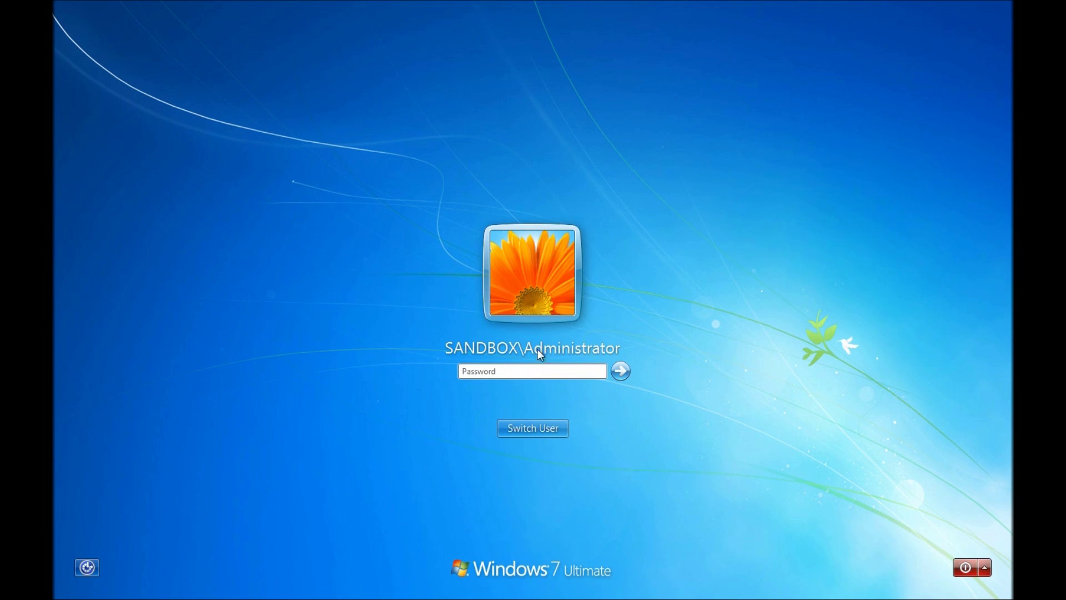
pyautogui.click(552, 427)
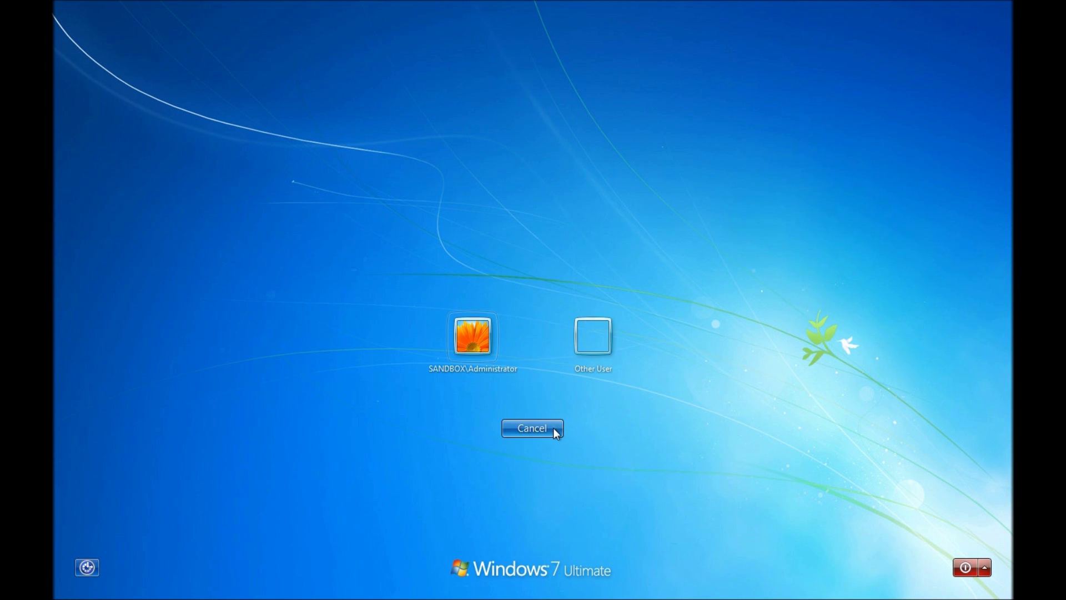
pyautogui.click(612, 352)
pyautogui.write('test')
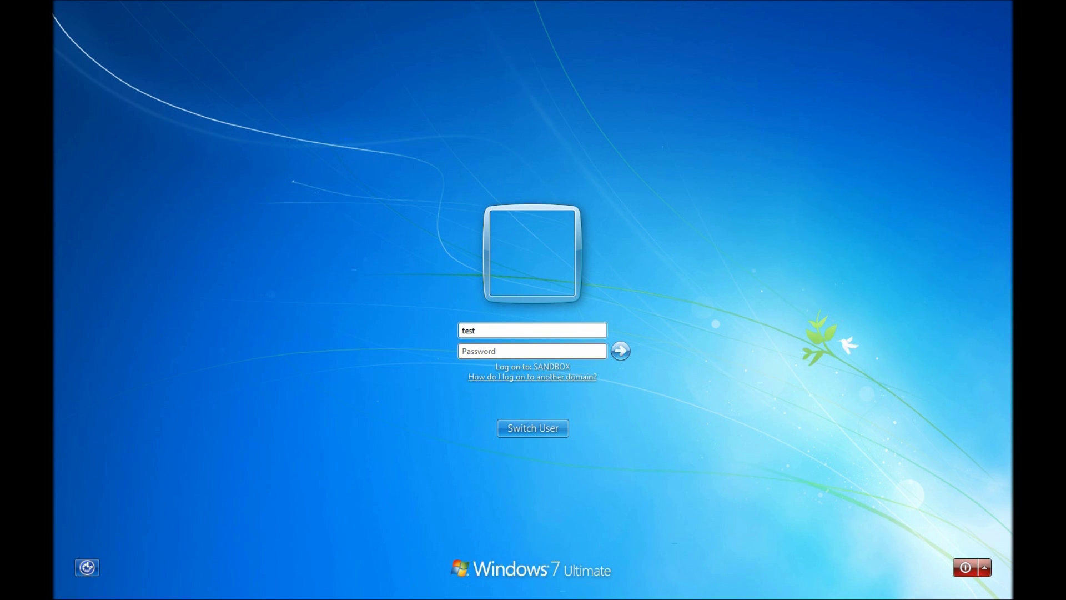
pyautogui.write('user')
pyautogui.press('Tab')
pyautogui.write('***********')
pyautogui.press('Return')
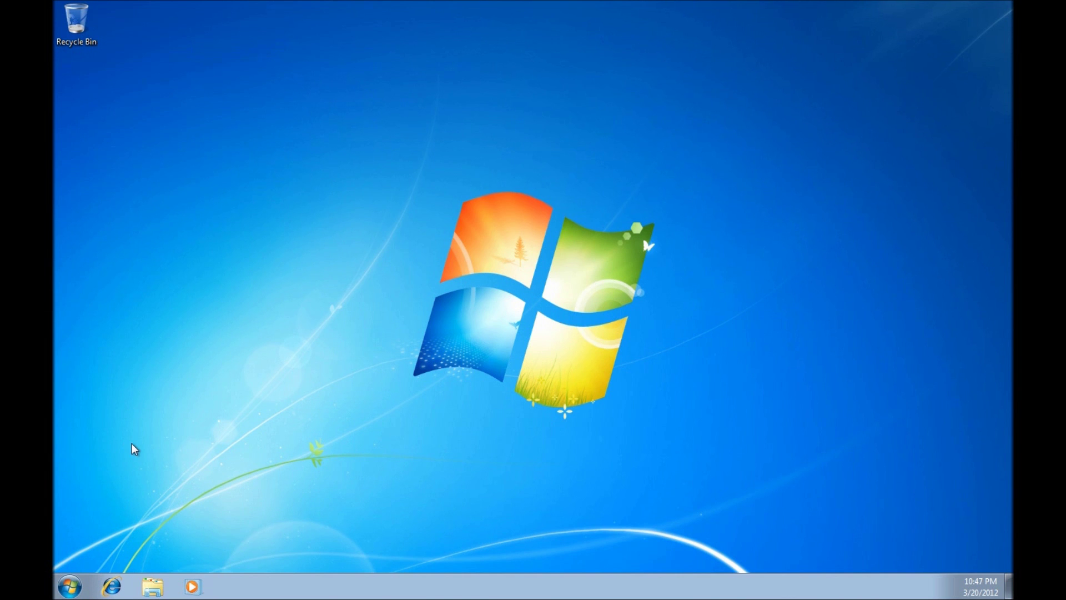
pyautogui.click(71, 584)
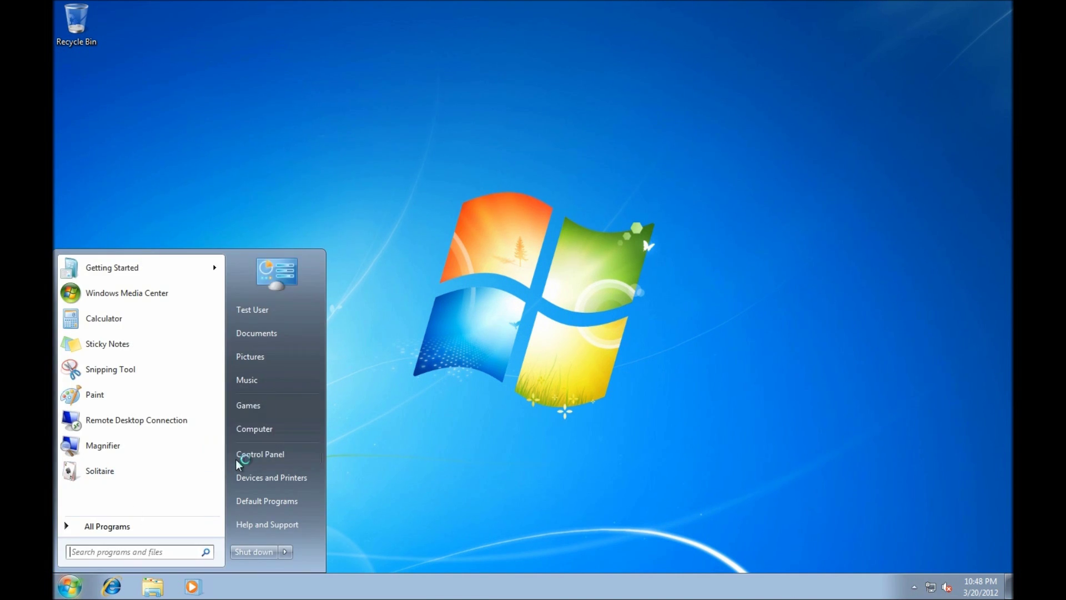
pyautogui.click(293, 452)
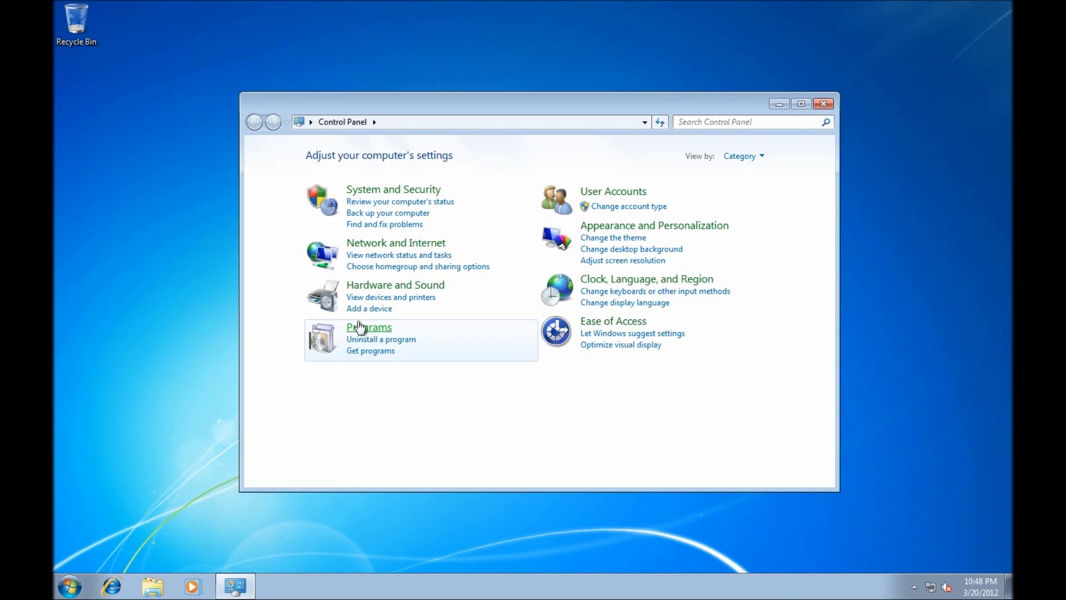
pyautogui.click(358, 341)
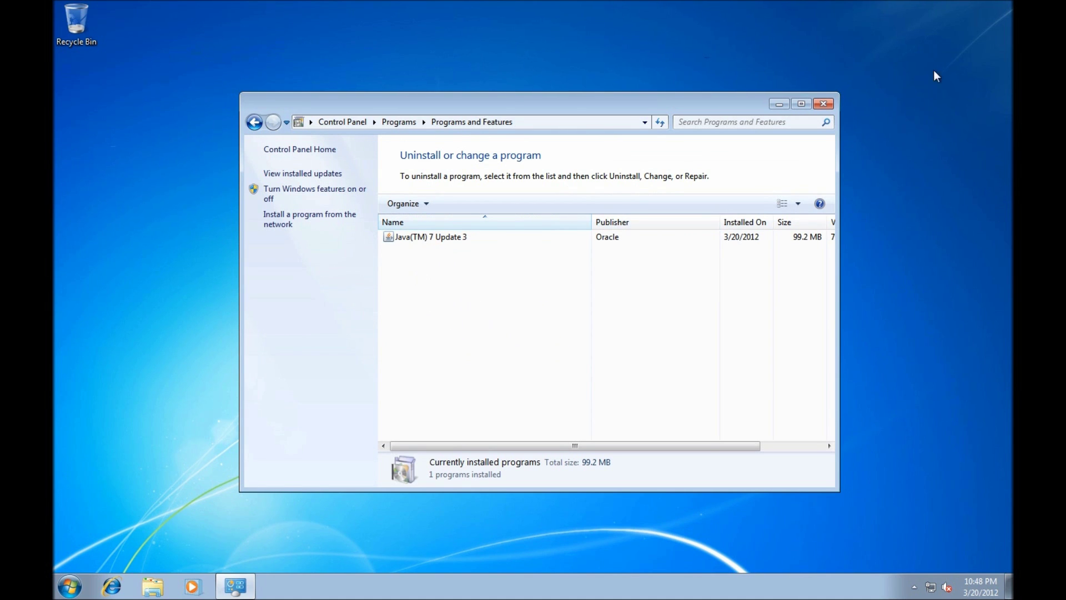
pyautogui.click(833, 104)
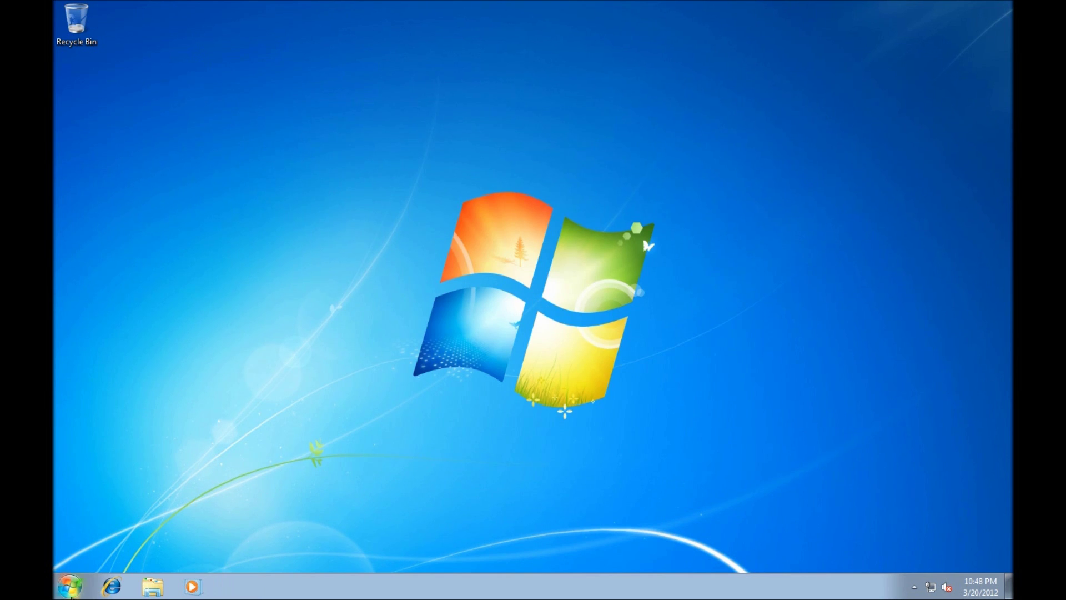